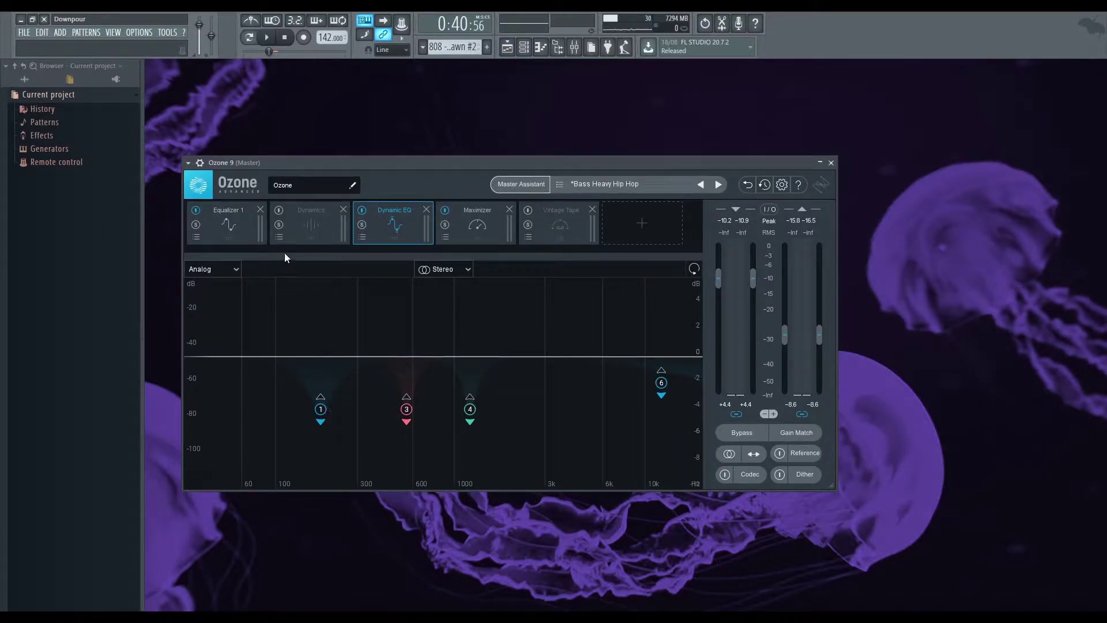
- View the Equalizer 1 module, return to the Dynamic EQ, and play the track to watch how its bands react
left_click(242, 222)
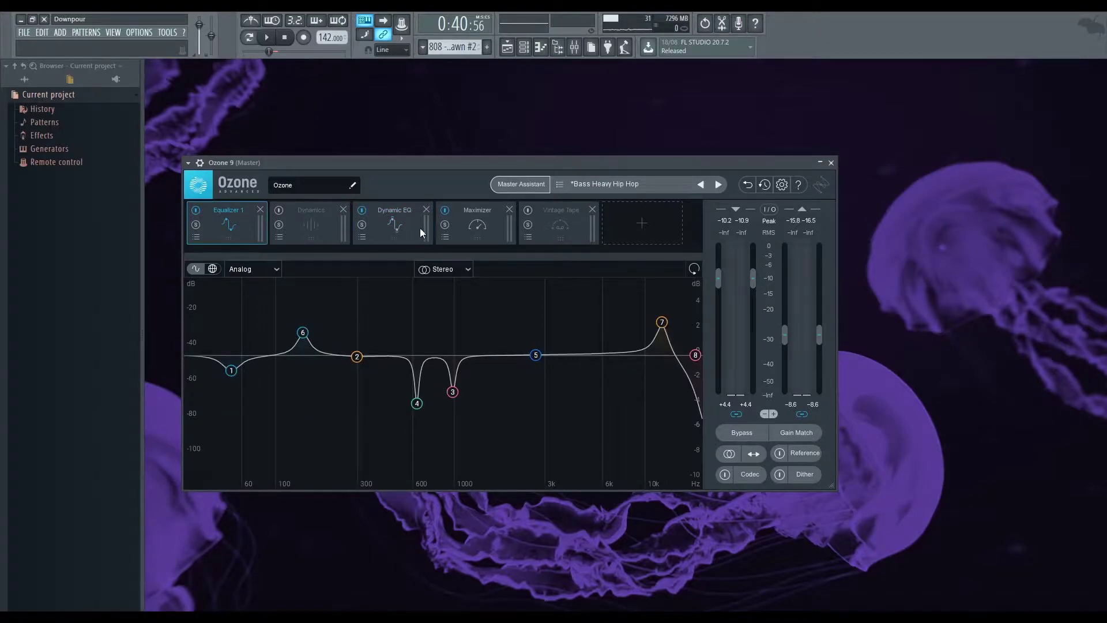
left_click(401, 222)
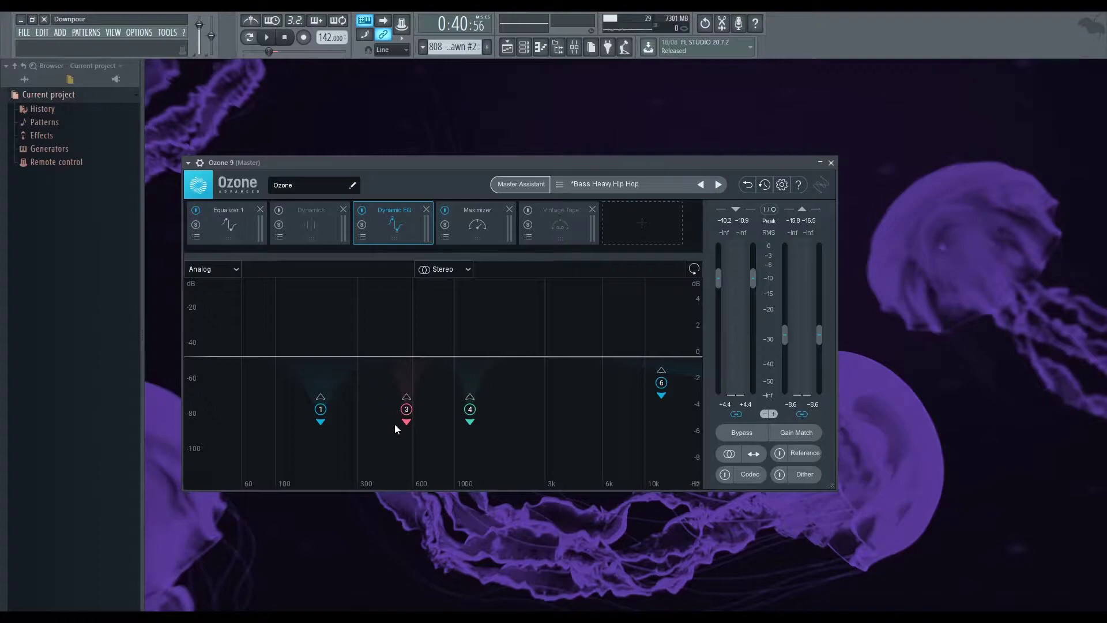
key("space")
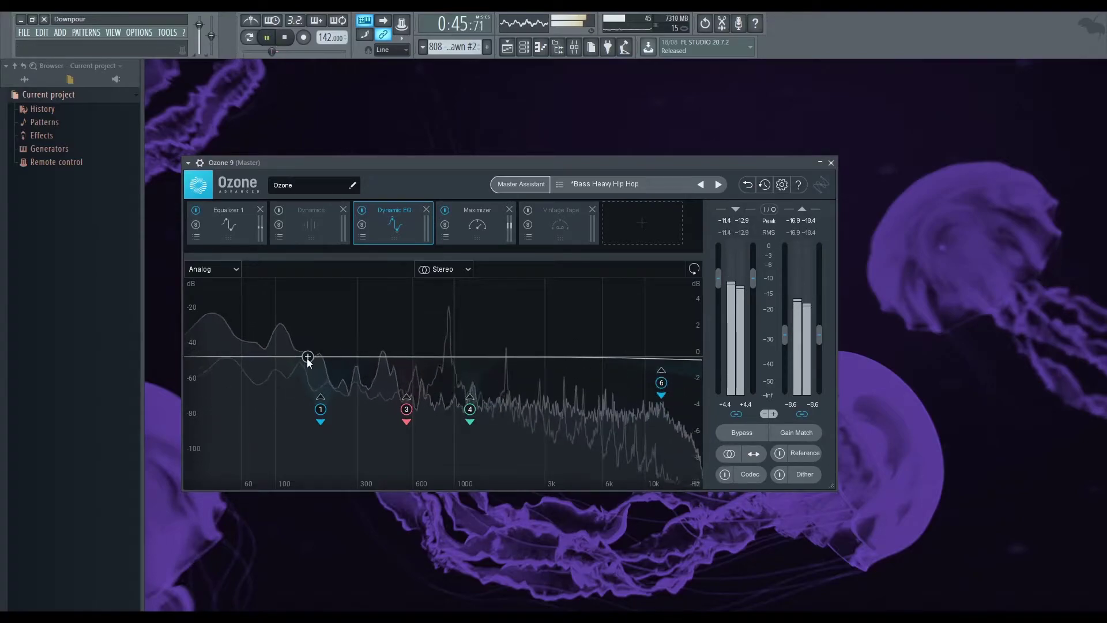
key("space")
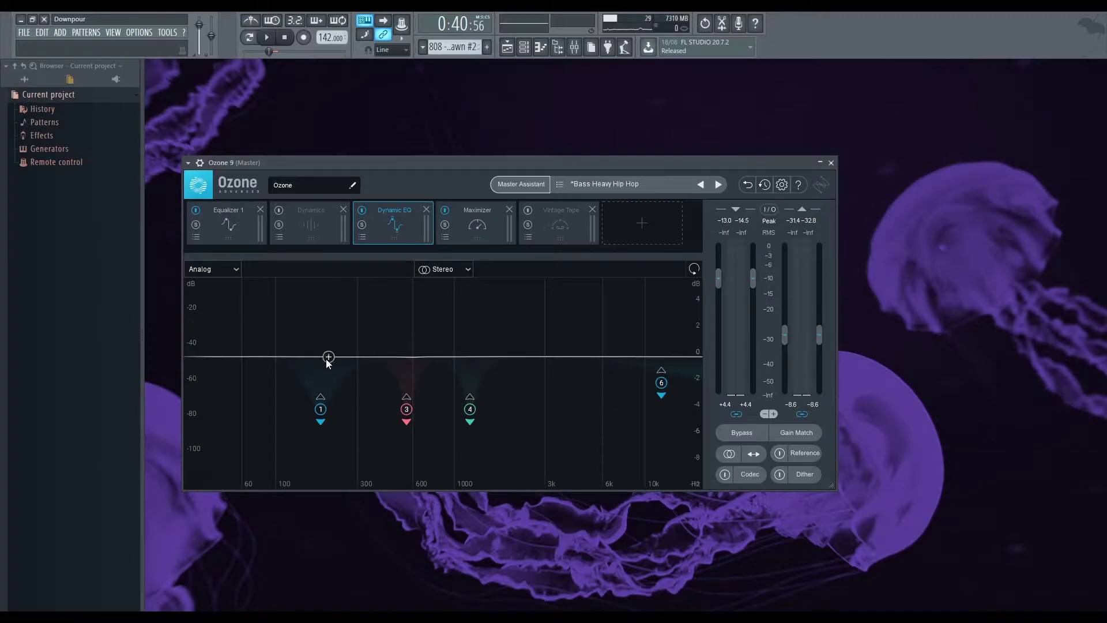
- Move Dynamic EQ band 1 to about 165 Hz and cut its gain to about -3.2 dB during playback
left_click(321, 409)
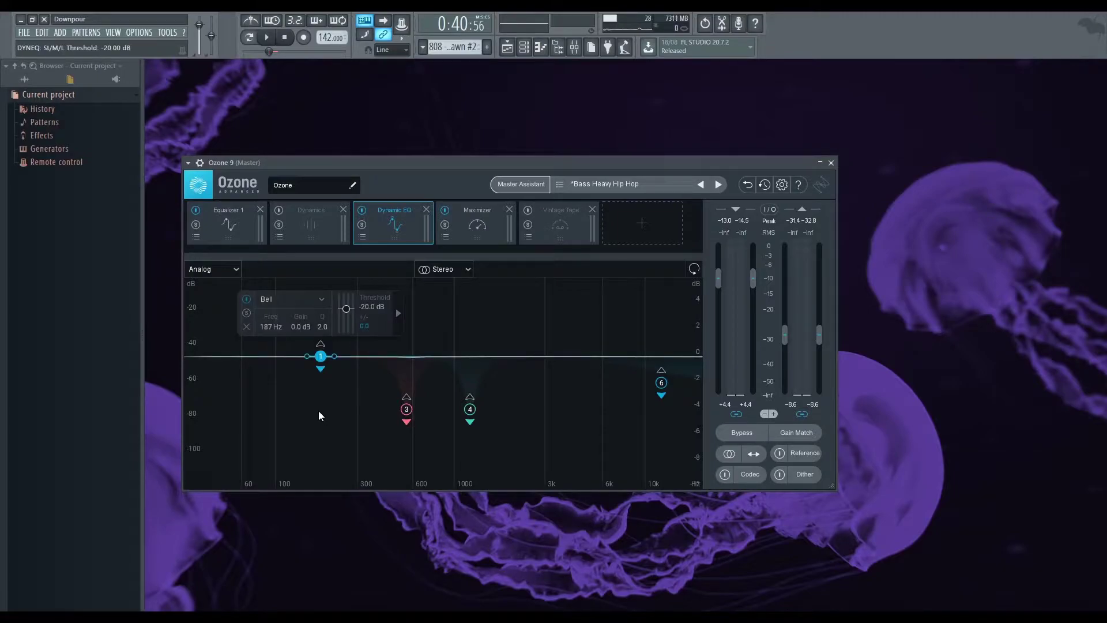
mouse_move(321, 361)
left_mouse_down()
mouse_move(312, 416)
mouse_move(313, 360)
left_mouse_up()
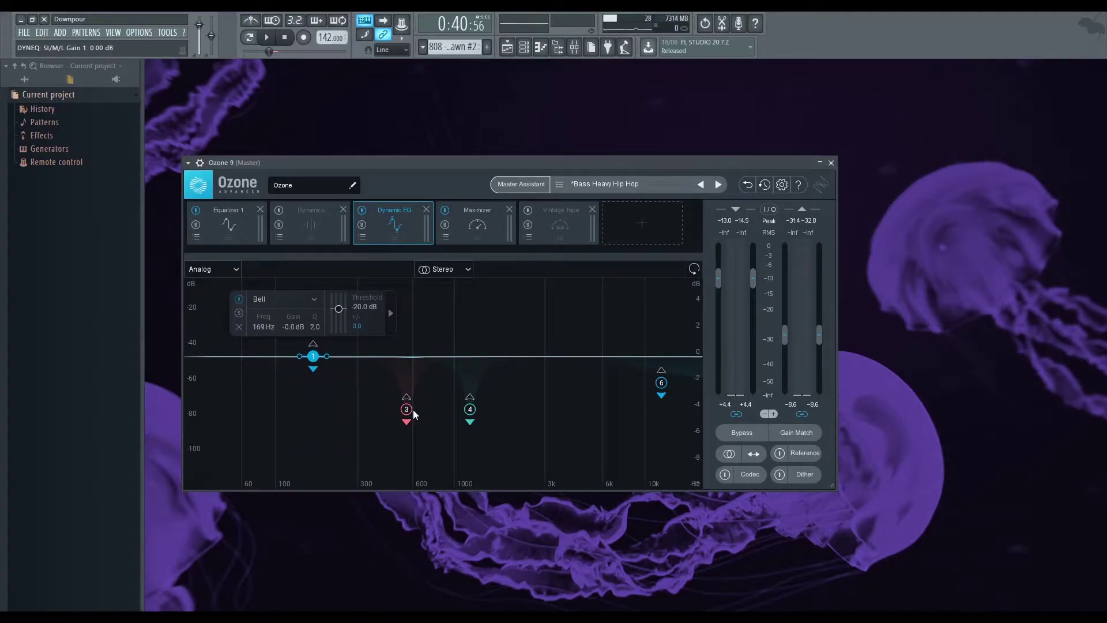
key("space")
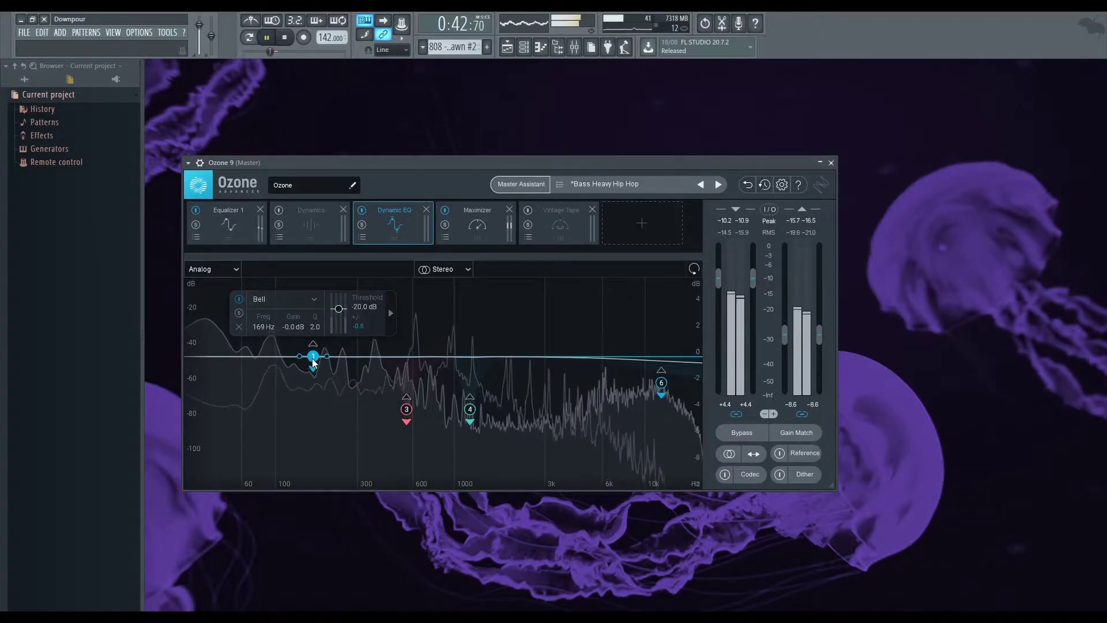
left_click_drag(313, 359, 311, 398)
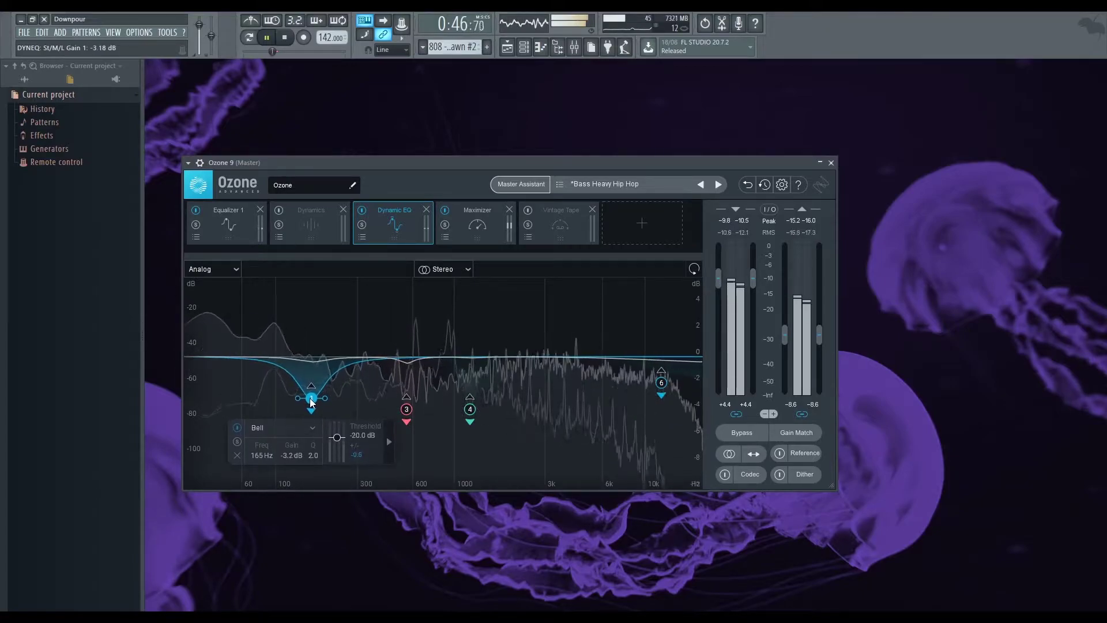
- Lower band 1's threshold to about -39.5 dB during playback and stop the track
left_click_drag(336, 437, 338, 445)
left_click(303, 37)
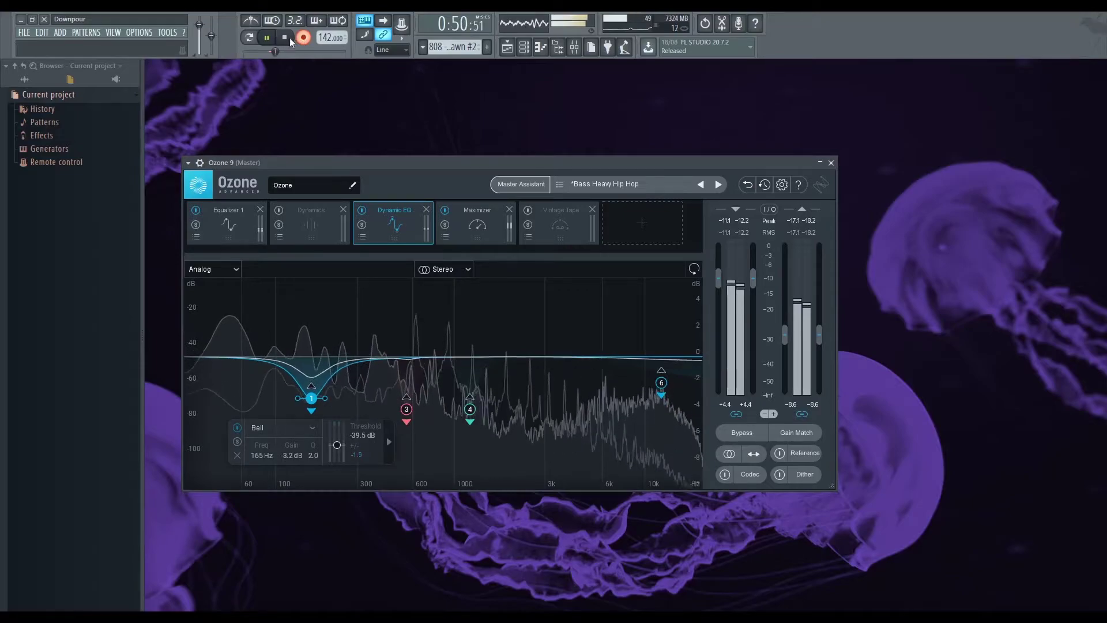
left_click(285, 38)
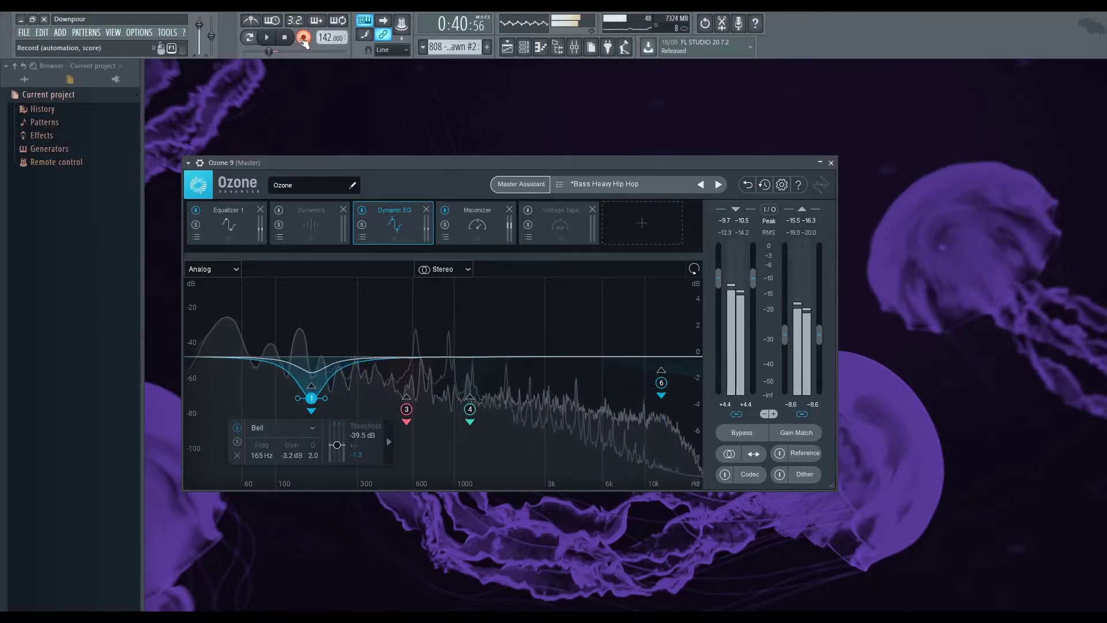
- Set band 1's threshold to about -83.5 dB and play the track to hear the effect
left_click_drag(337, 445, 338, 448)
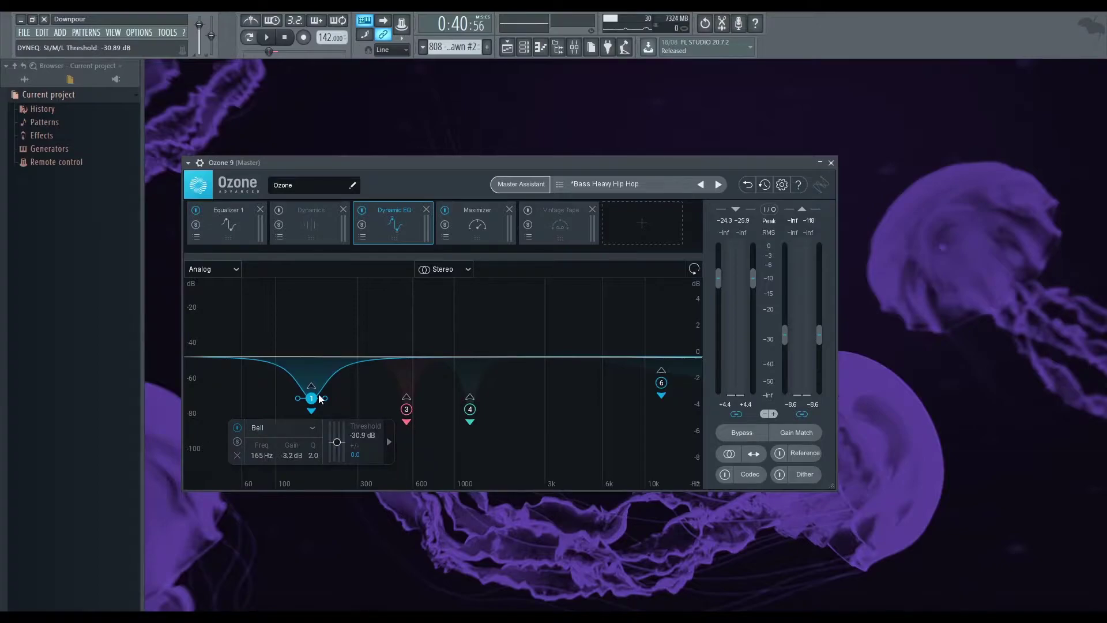
left_click_drag(339, 445, 339, 461)
left_click(268, 39)
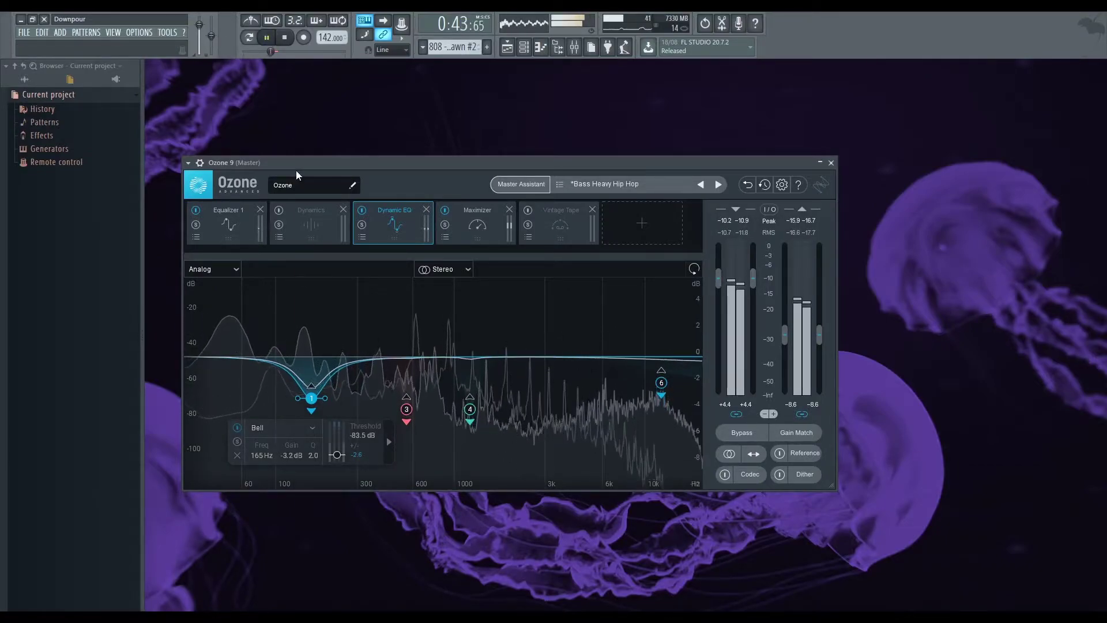
left_click(284, 39)
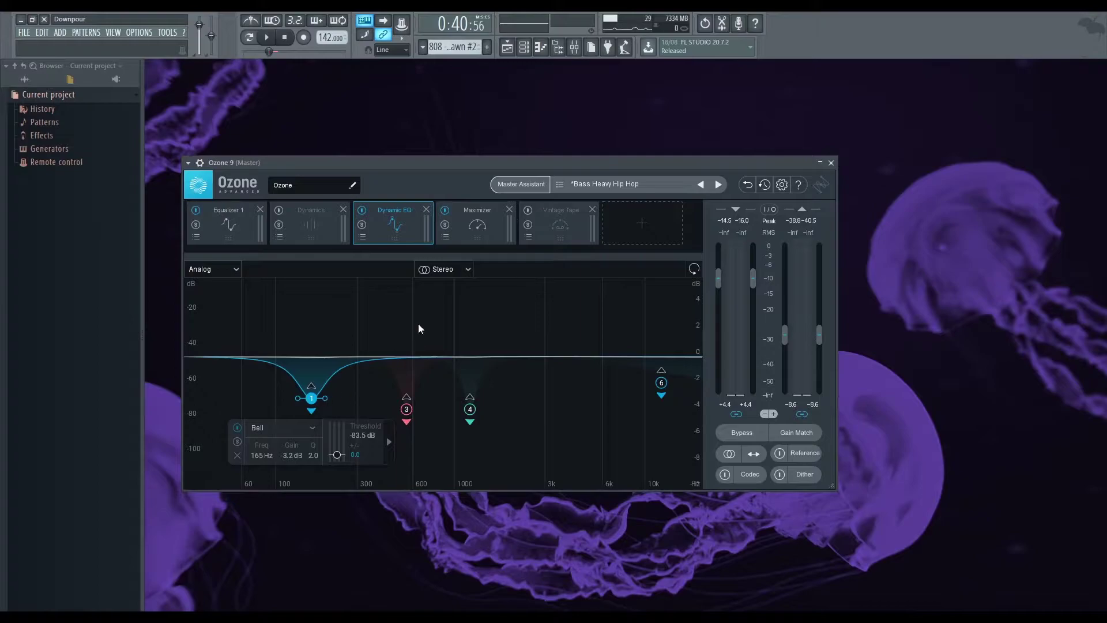
- Set band 1's threshold to about -21.2 dB and reduce the cuts of bands 1, 3 and 4, with band 3 at about -0.8 dB and band 4 at -1.2 dB
left_click_drag(443, 183, 434, 183)
left_click_drag(330, 458, 330, 455)
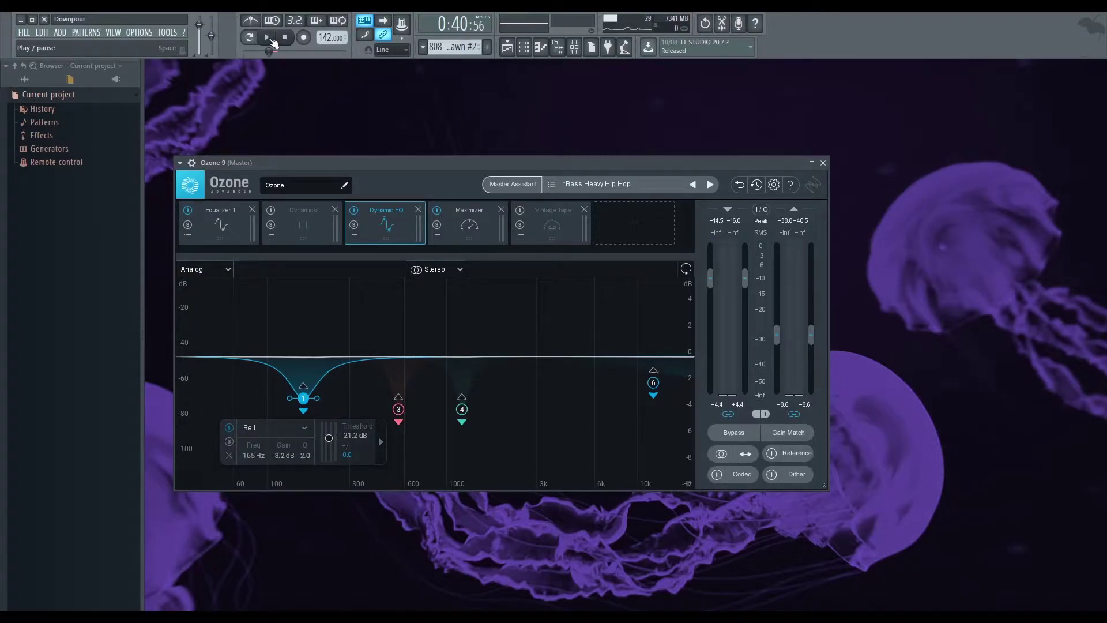
left_click_drag(303, 397, 305, 366)
left_click_drag(398, 422, 396, 367)
left_click_drag(461, 409, 462, 375)
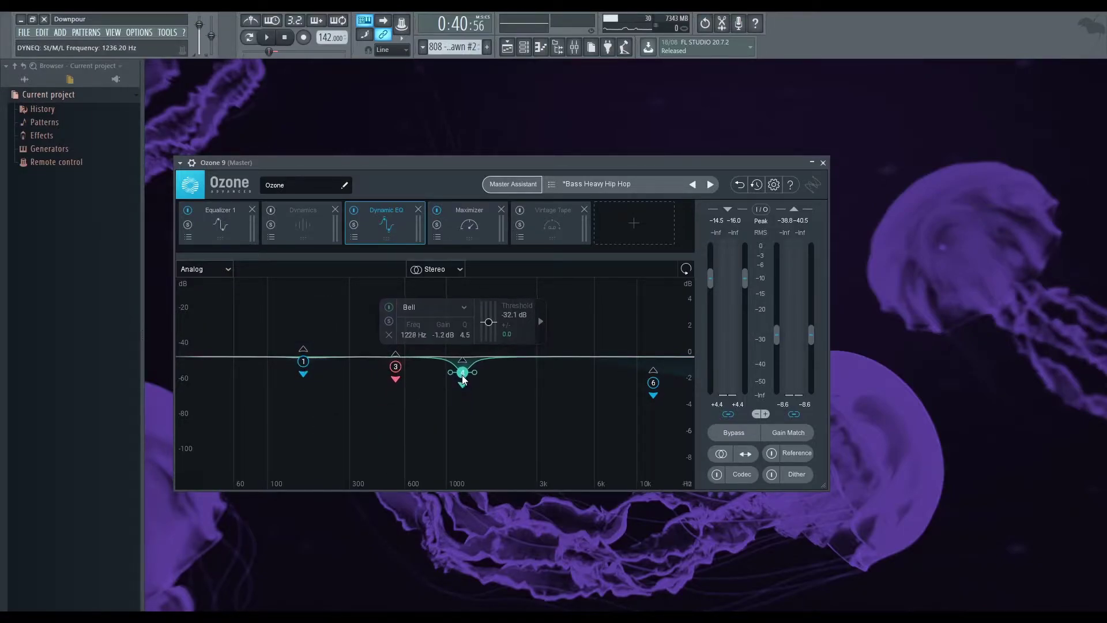
- Play the track to listen to the Dynamic EQ with the shallower band cuts, and stop playback
left_click(269, 38)
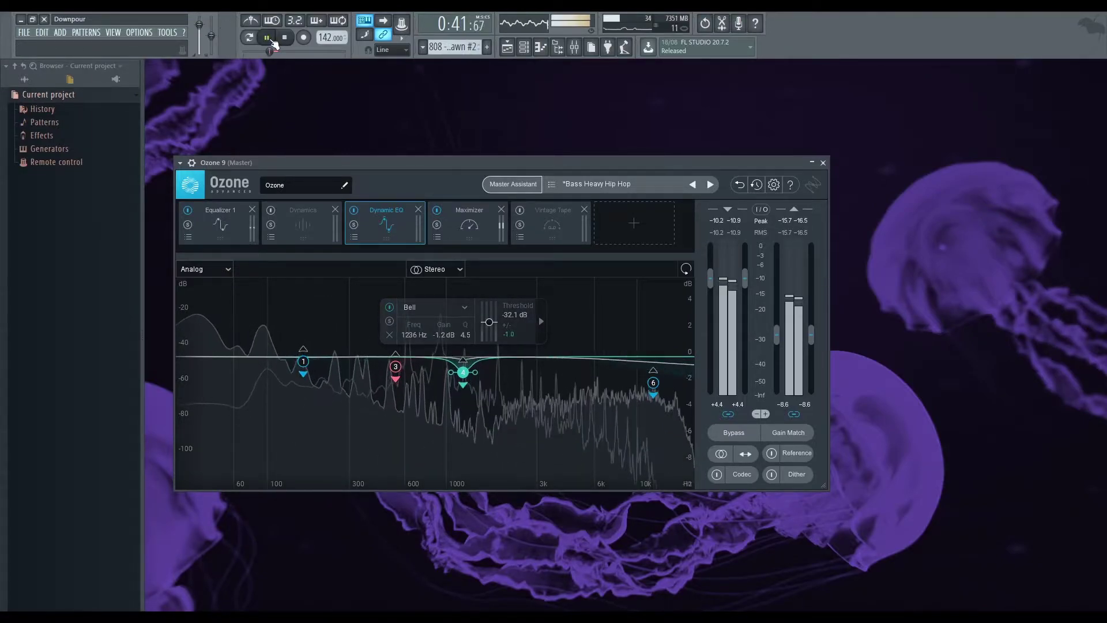
left_click_drag(361, 302, 393, 254)
left_click(270, 51)
left_click(285, 38)
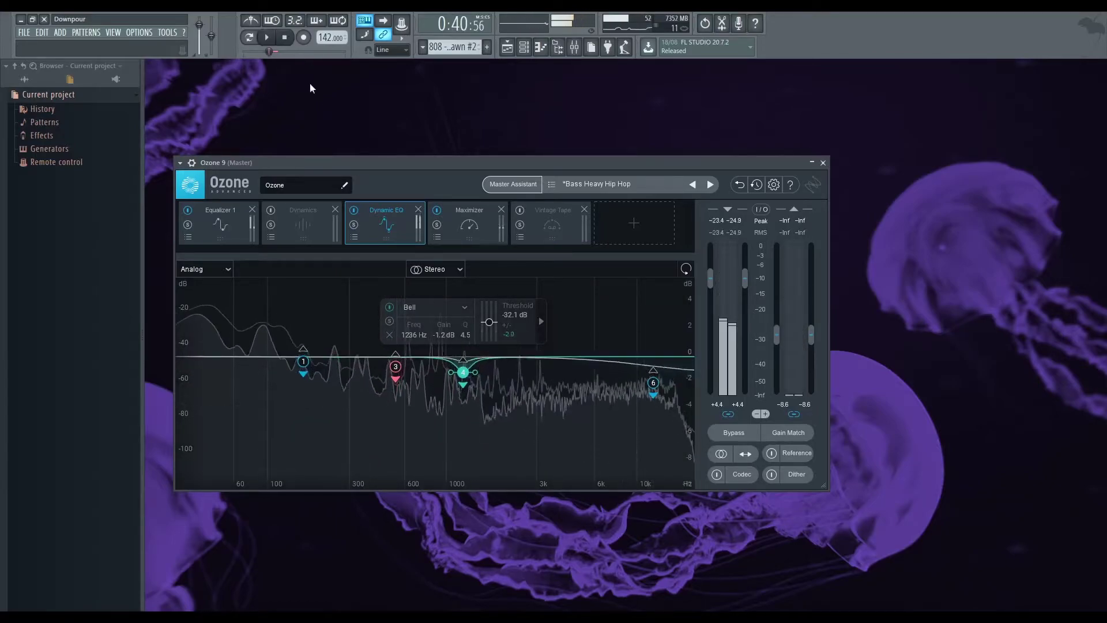
- Deepen band 3's cut to about -2.5 dB and narrow it to a Q of 5.4
left_click(395, 365)
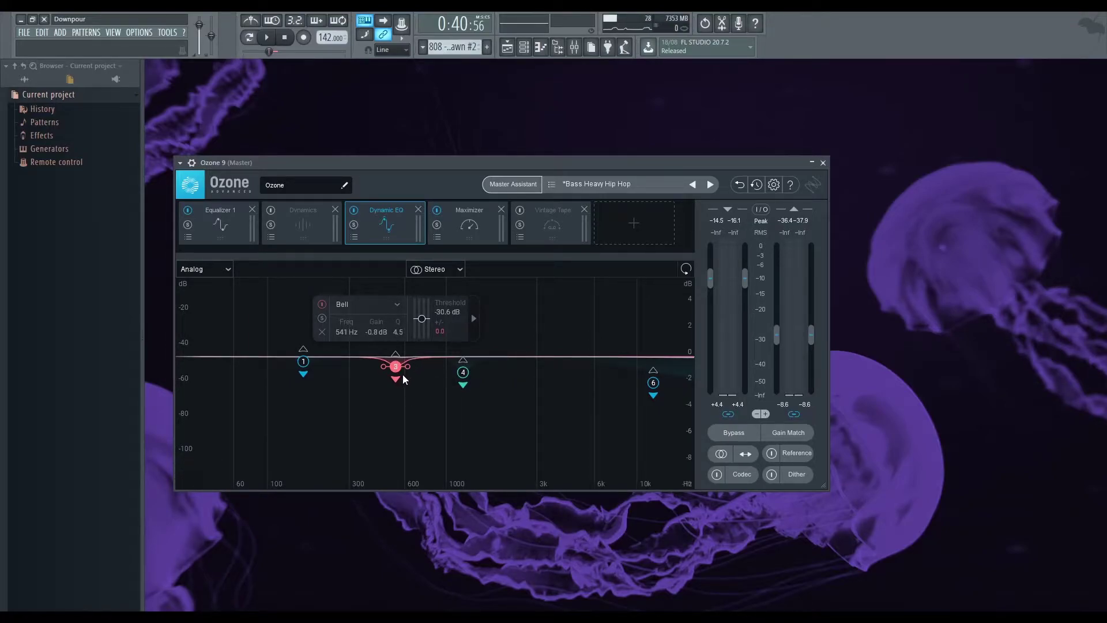
left_click_drag(397, 369, 398, 392)
scroll(398, 392, "up", 2)
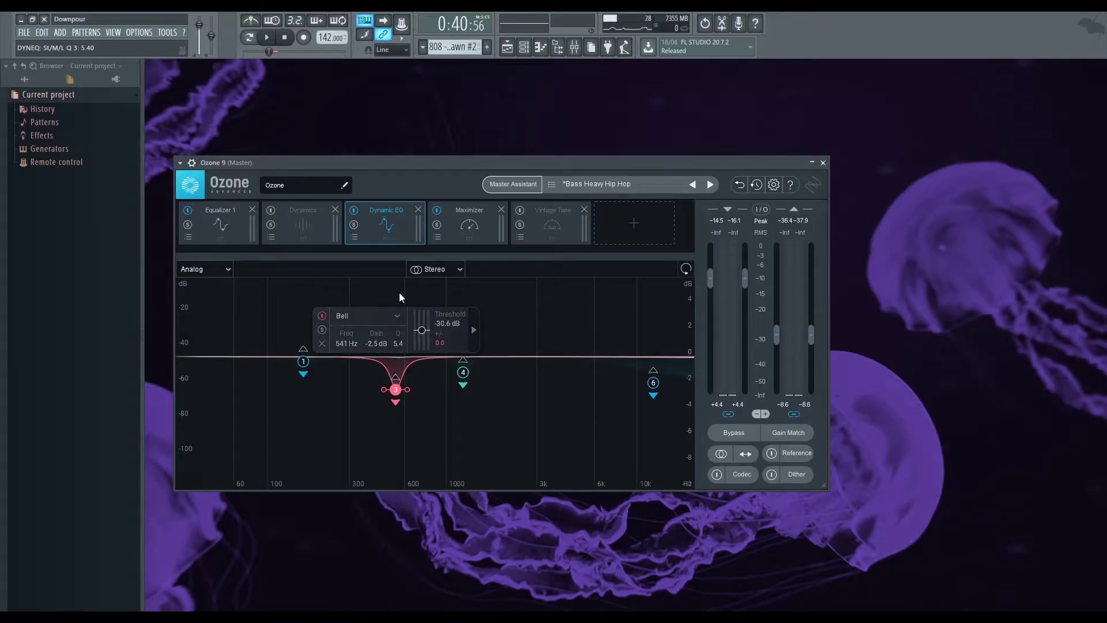
- Move band 3 to about 343 Hz while listening to the track, and cut its gain to about -3.1 dB
key("space")
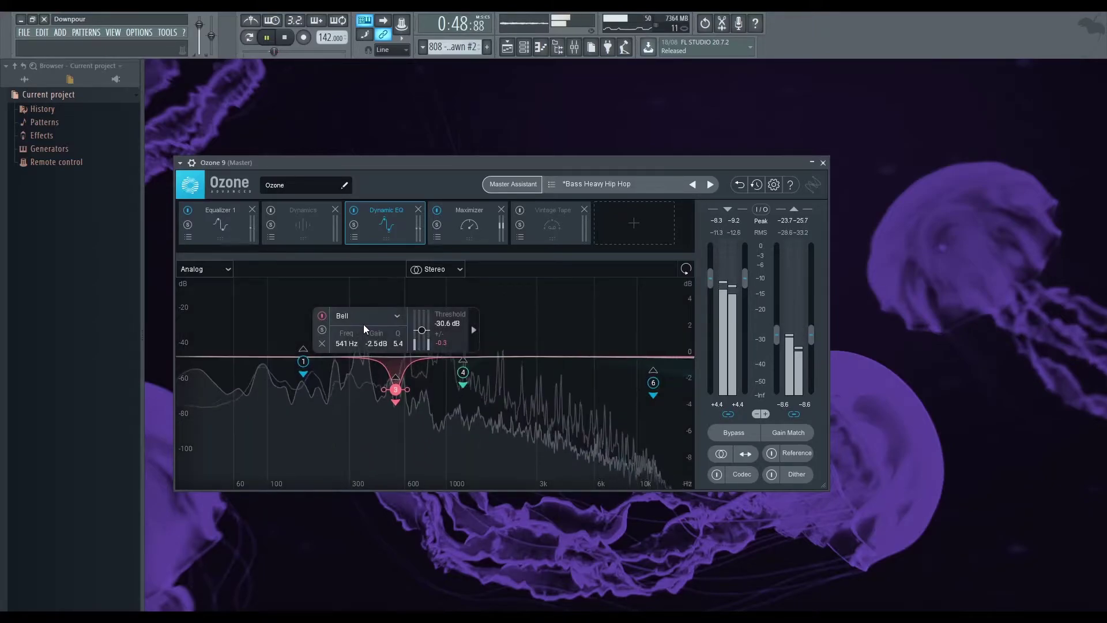
left_click_drag(396, 391, 361, 392)
left_click_drag(350, 284, 359, 284)
left_click(284, 37)
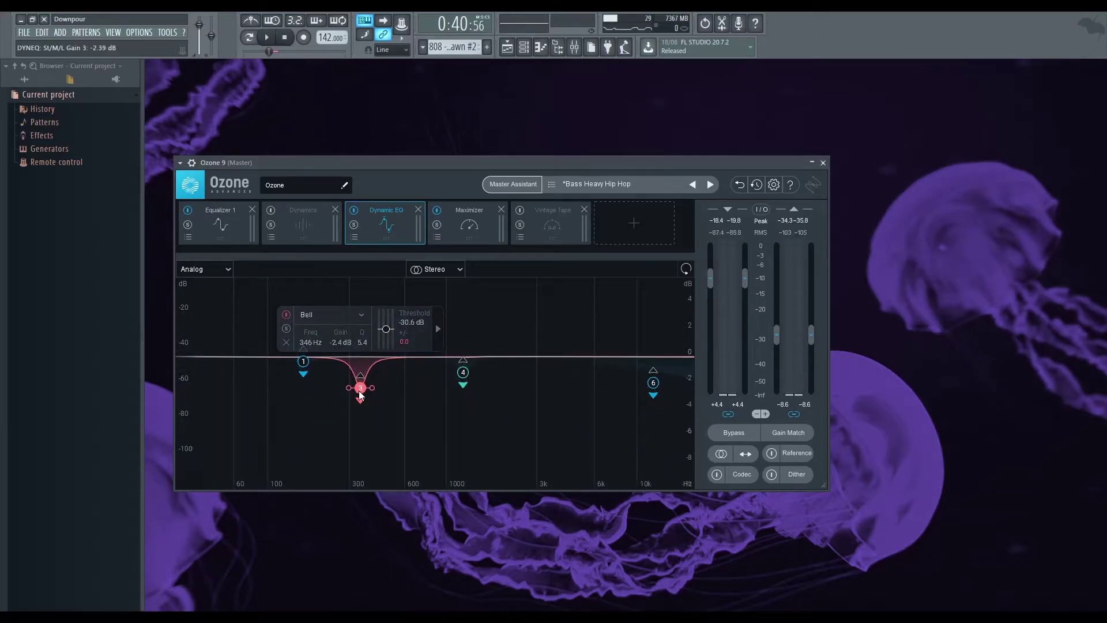
left_click_drag(357, 389, 358, 399)
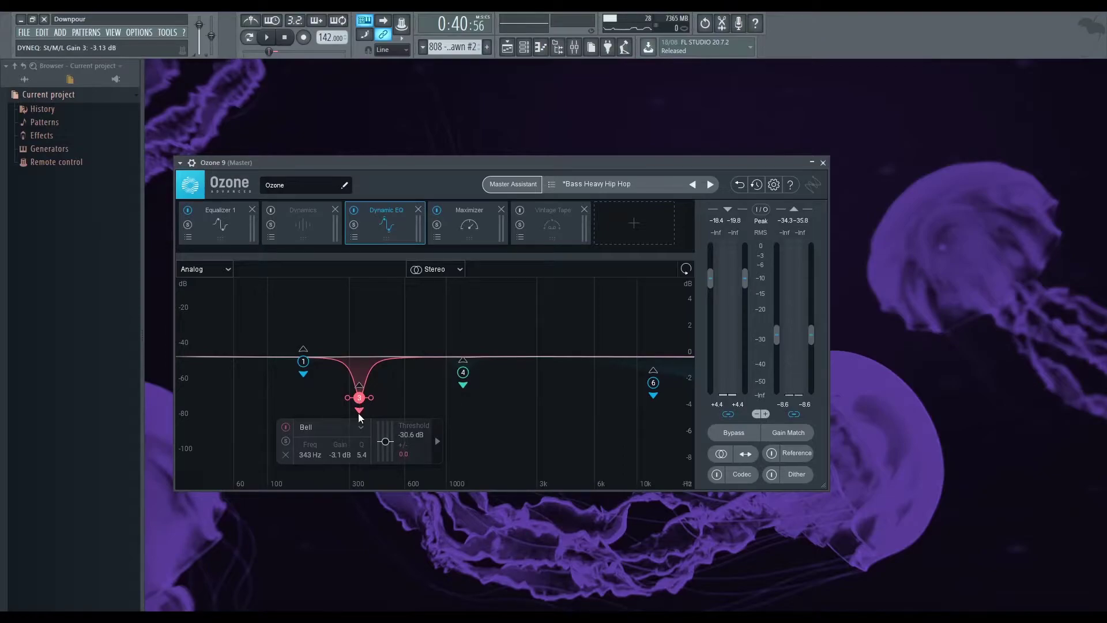
- Set band 3's threshold to about -59.4 dB and deepen its cut to about -4.0 dB during playback
left_click_drag(385, 441, 385, 452)
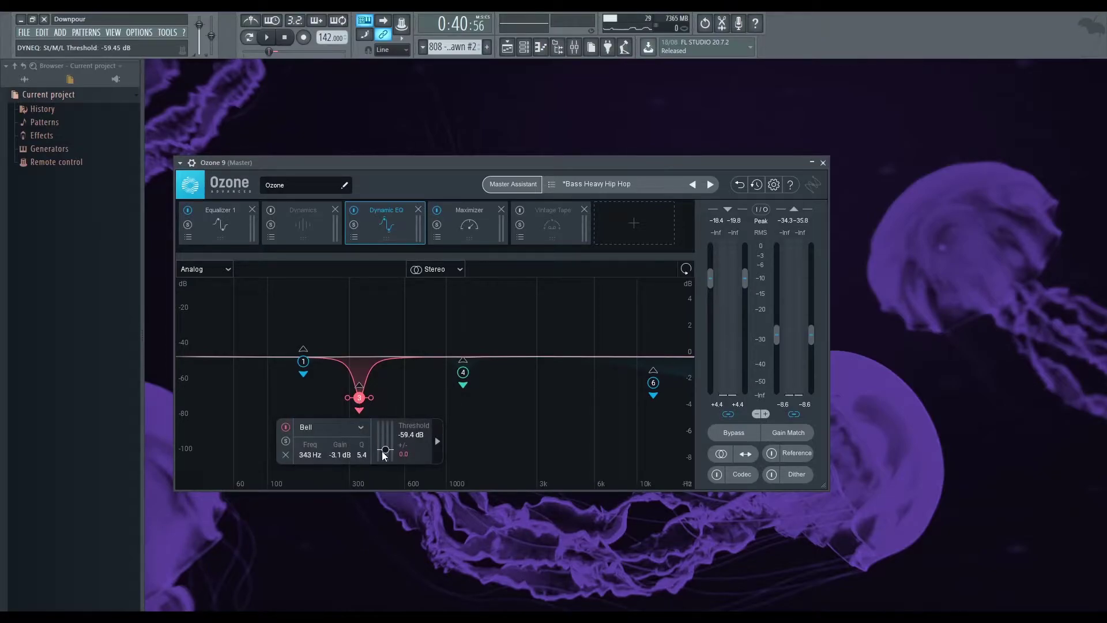
key("space")
left_click_drag(359, 397, 355, 407)
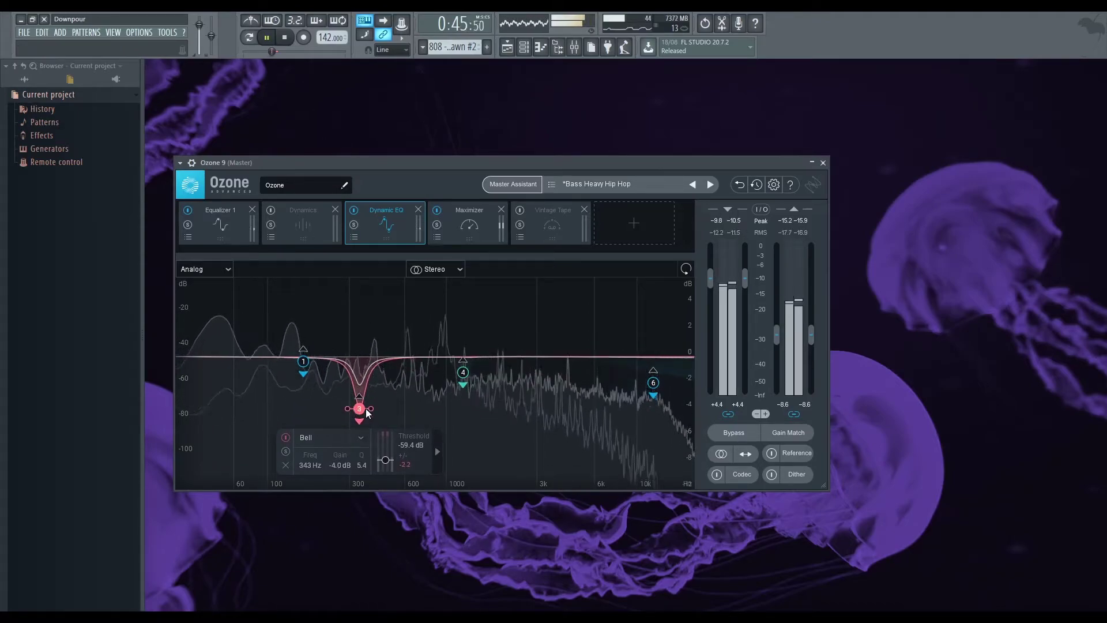
- Compare the track with band 3 enabled and disabled by toggling the band and replaying the same section
left_click(286, 435)
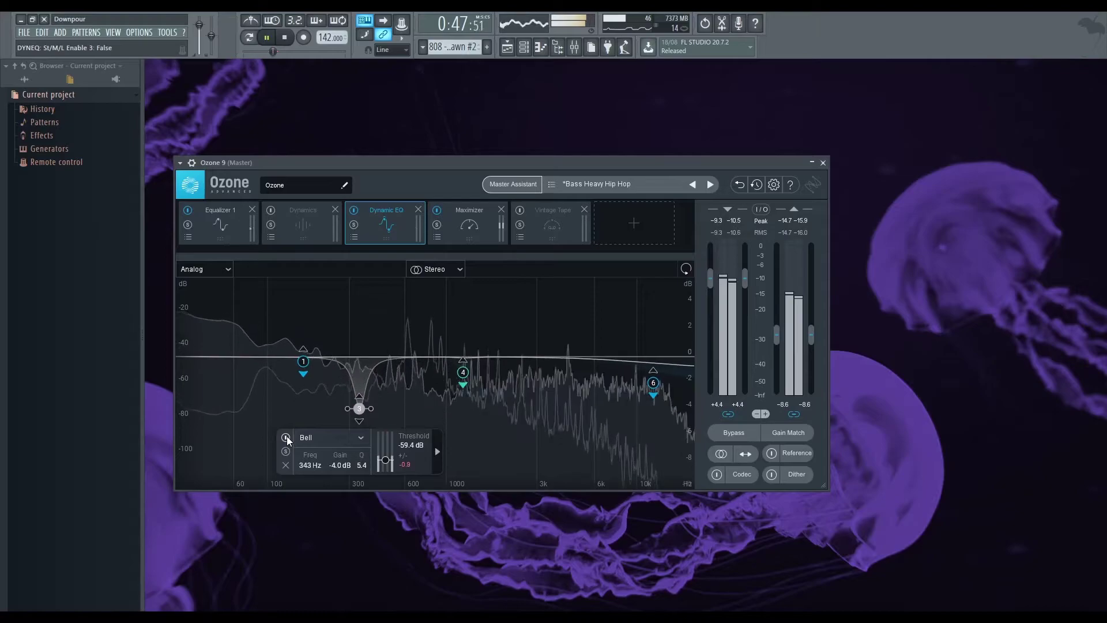
left_click(285, 436)
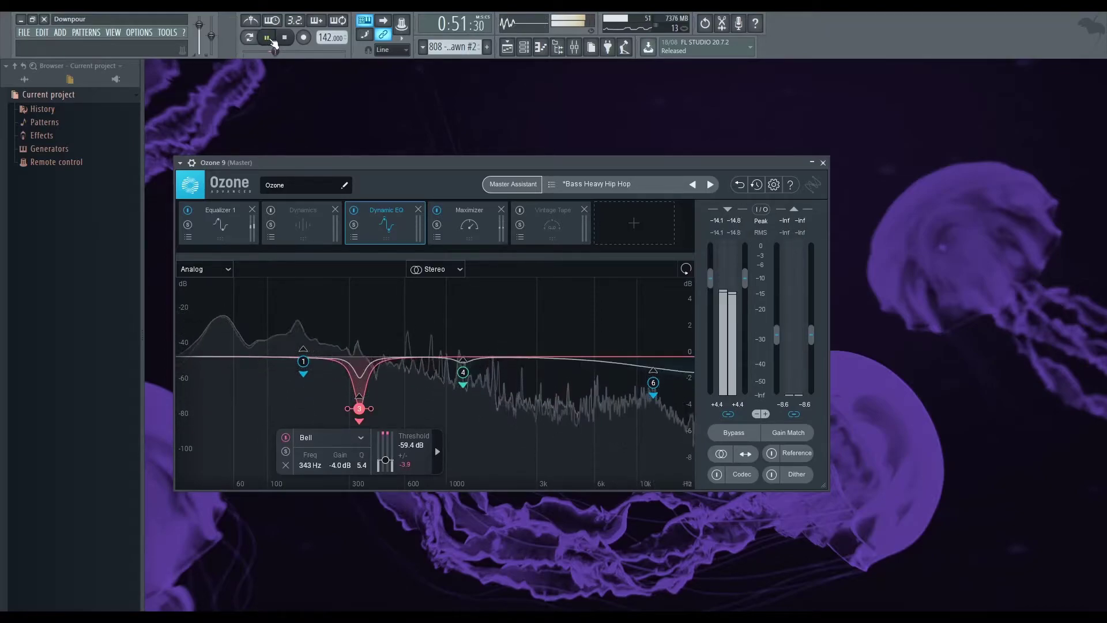
key("space")
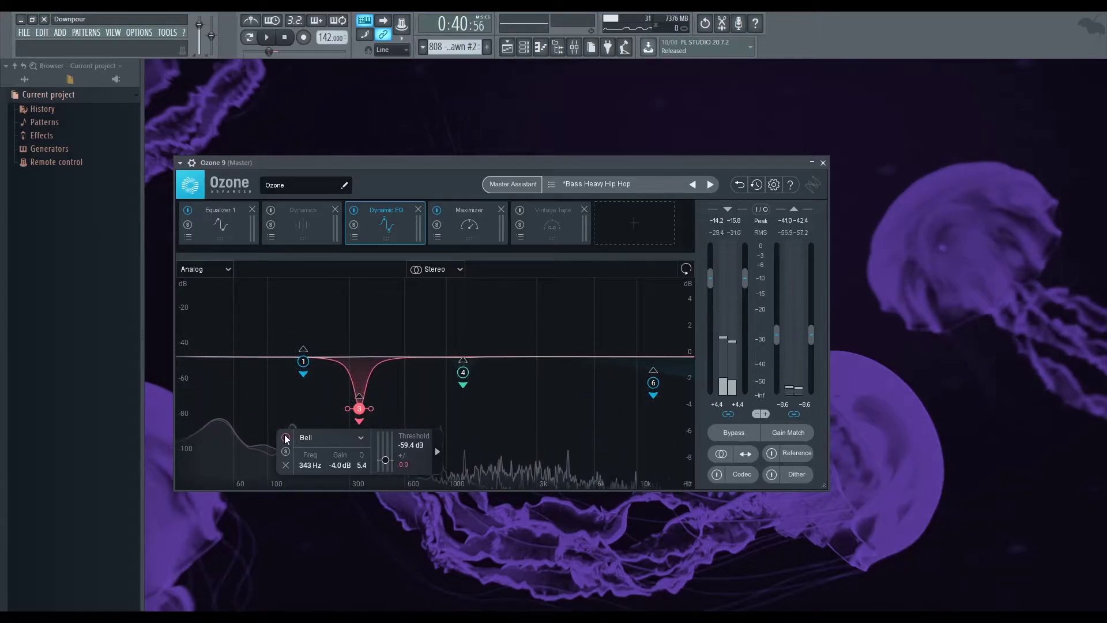
left_click(286, 436)
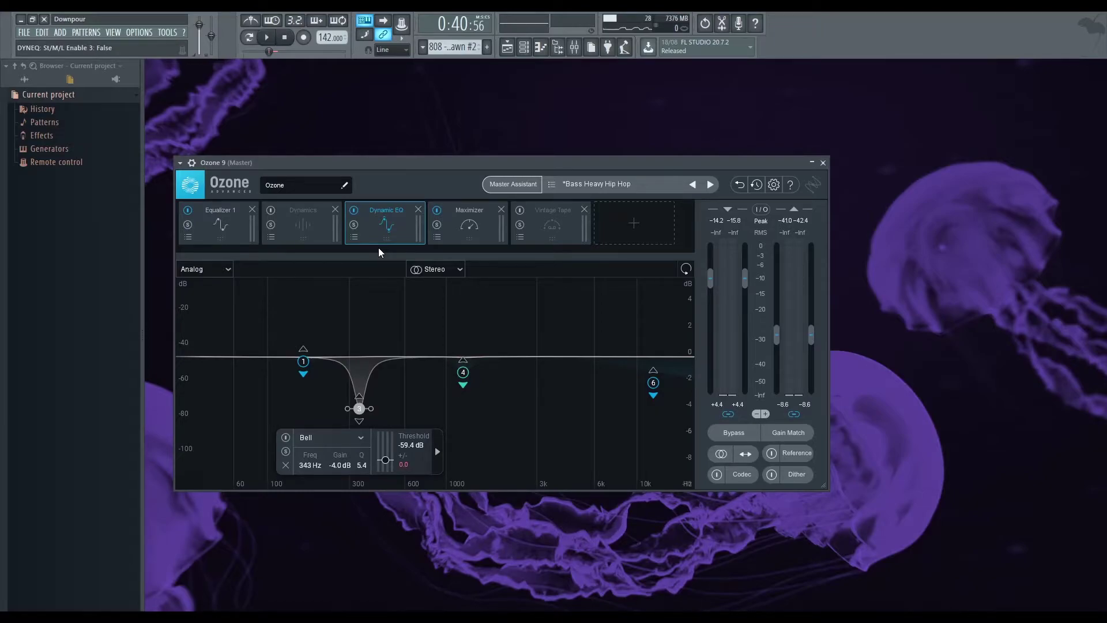
key("space")
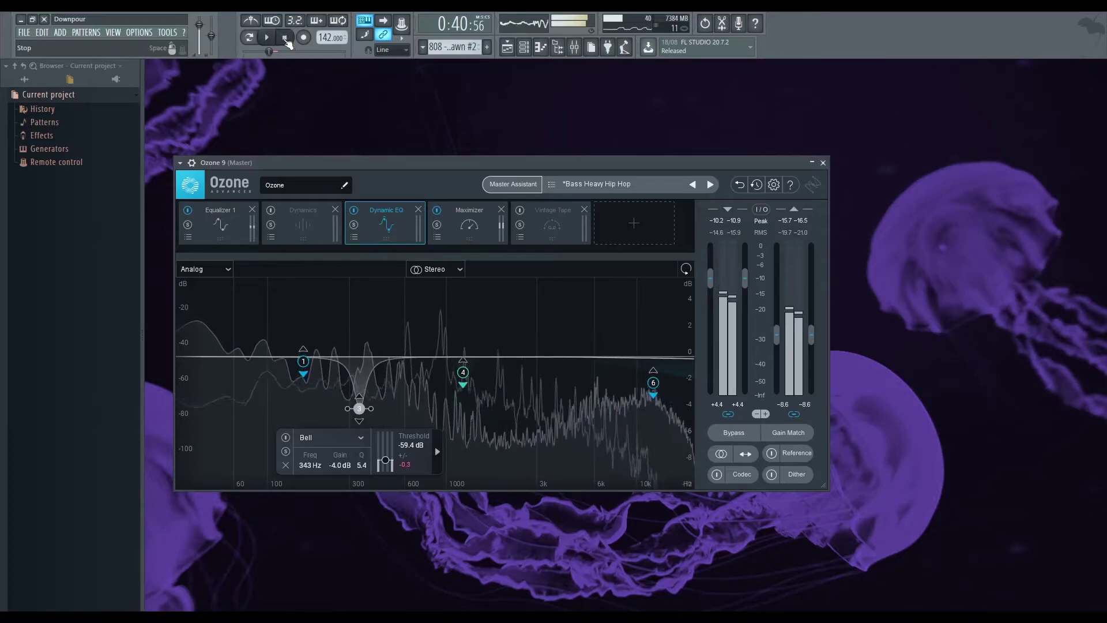
left_click(284, 38)
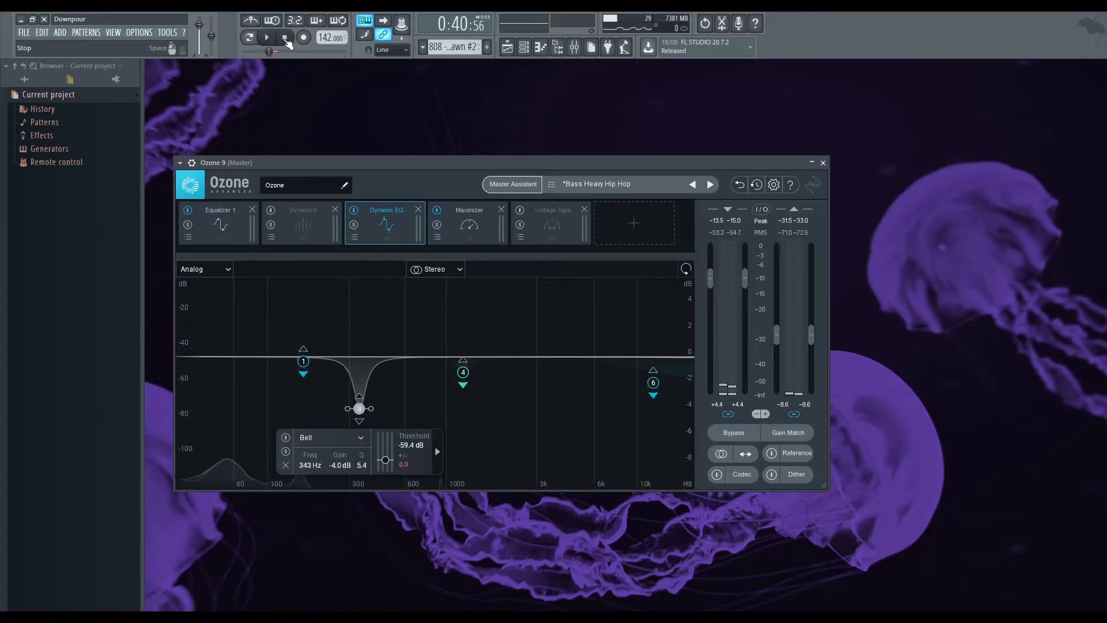
left_click(269, 38)
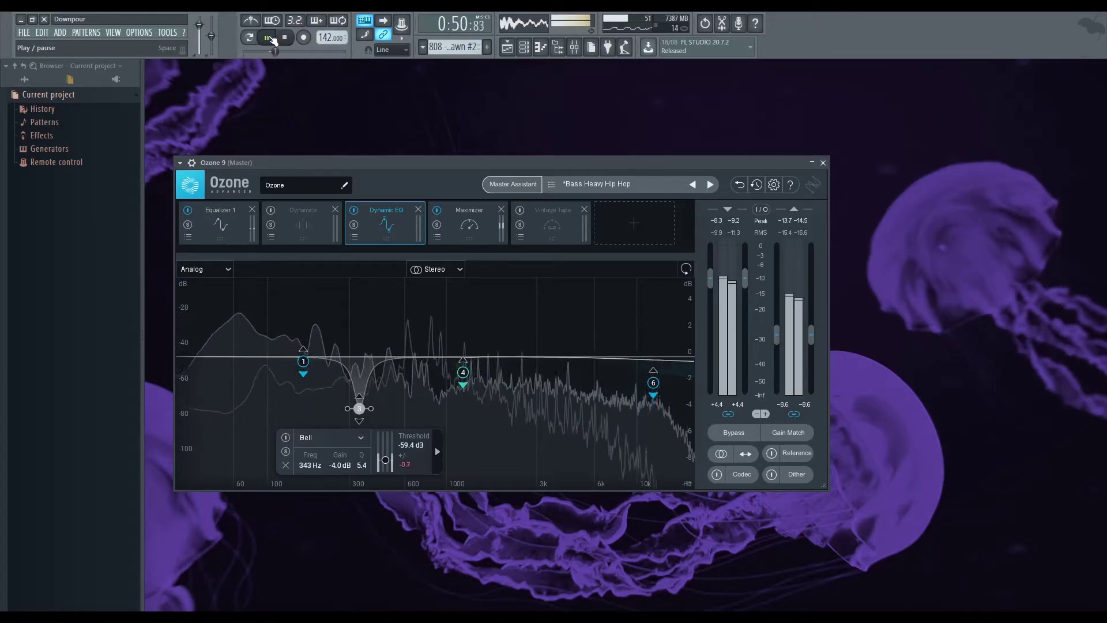
left_click(283, 38)
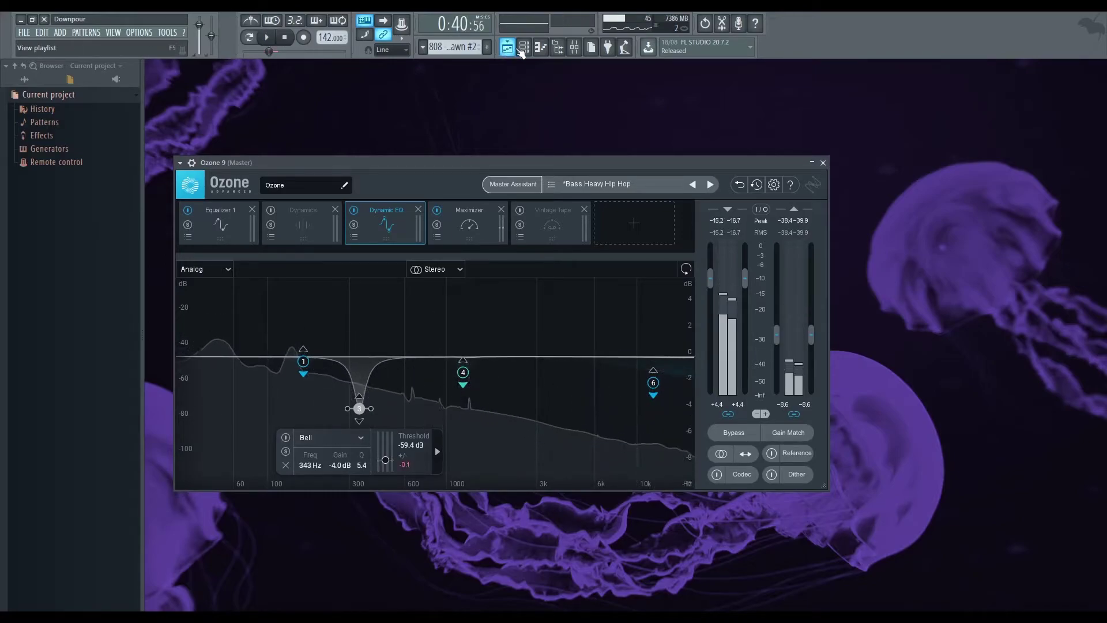
- Move the playback start position in the playlist to about 0:47 and close the playlist
left_click(509, 48)
left_click(461, 93)
left_click_drag(460, 93, 465, 92)
left_click(1099, 66)
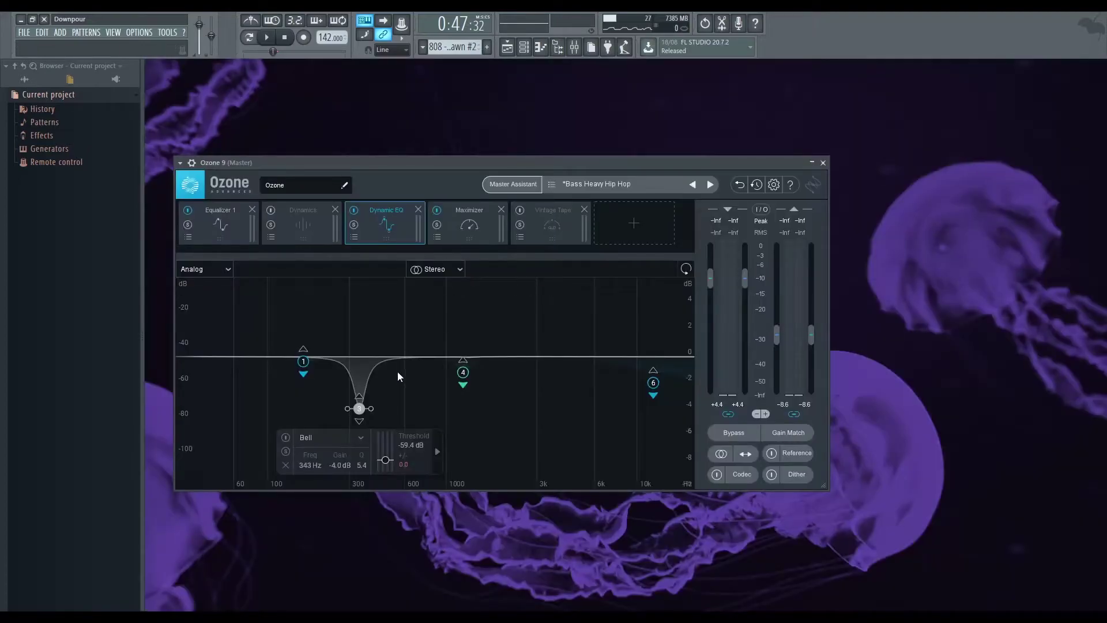
- Re-enable band 3 and move it to about 348 Hz with a gain of about -4.4 dB
left_click(285, 438)
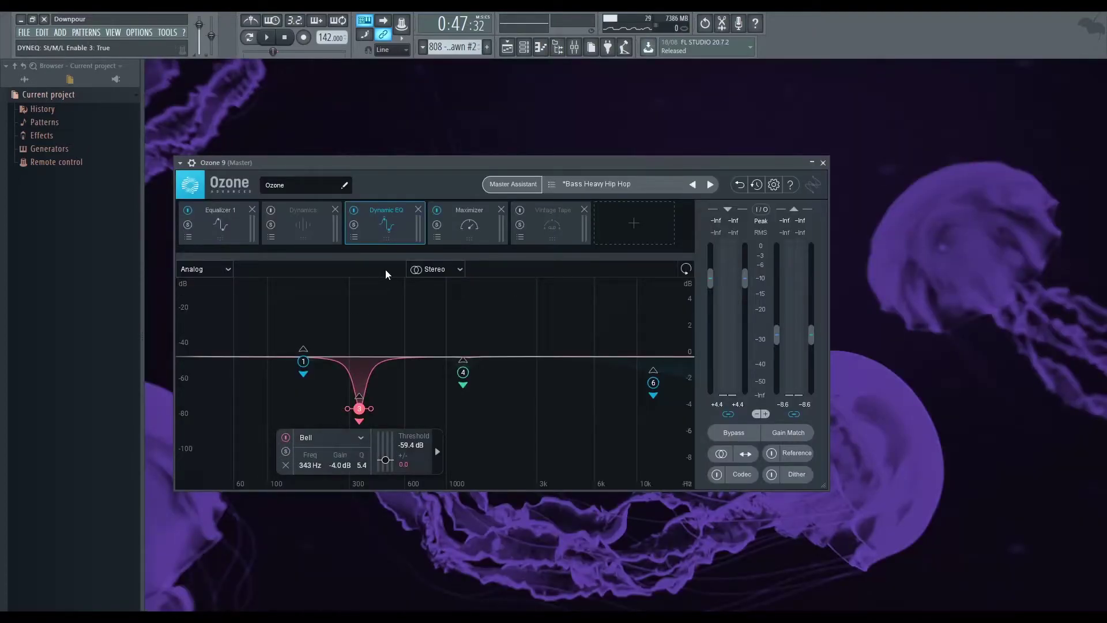
left_click_drag(357, 411, 364, 436)
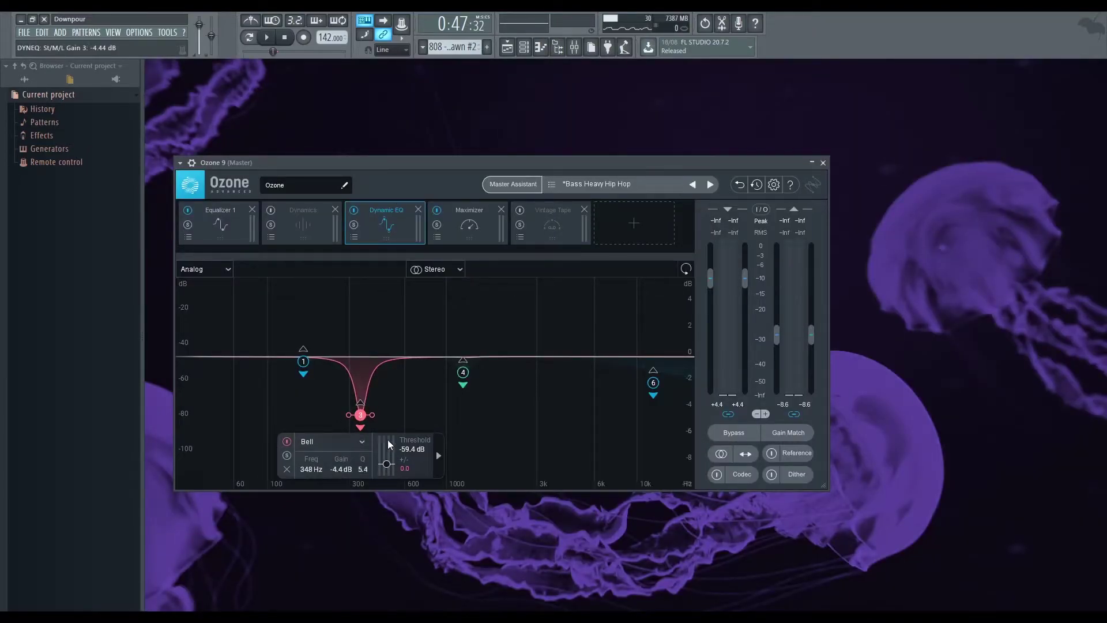
- Adjust band 3 to about 346 Hz with a gain of about -4.7 dB during playback, and stop the track
key("space")
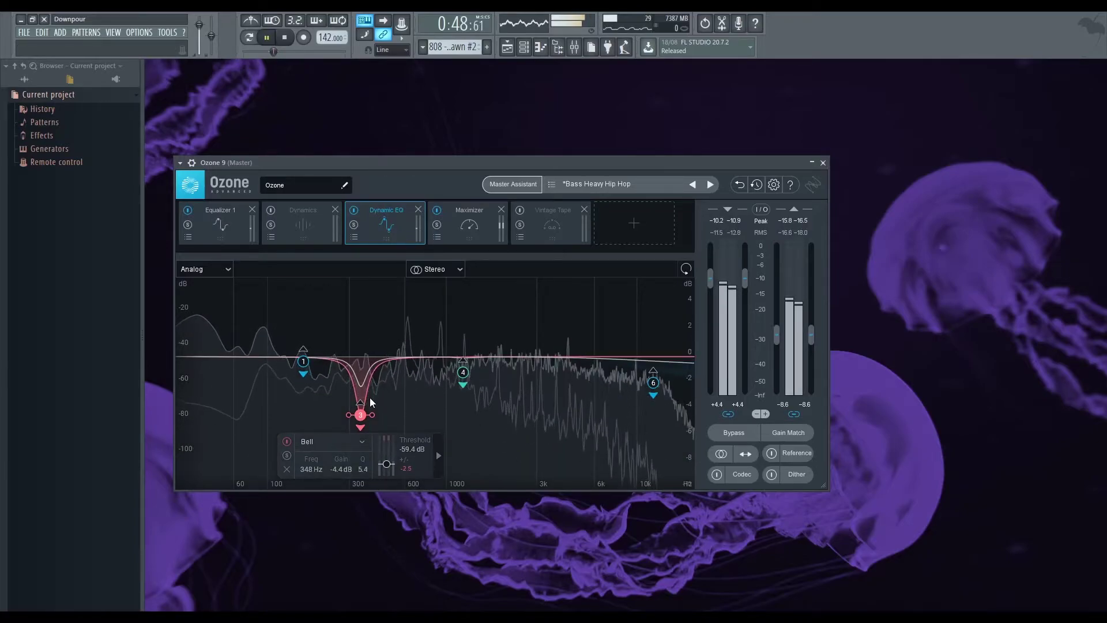
left_click_drag(361, 415, 363, 418)
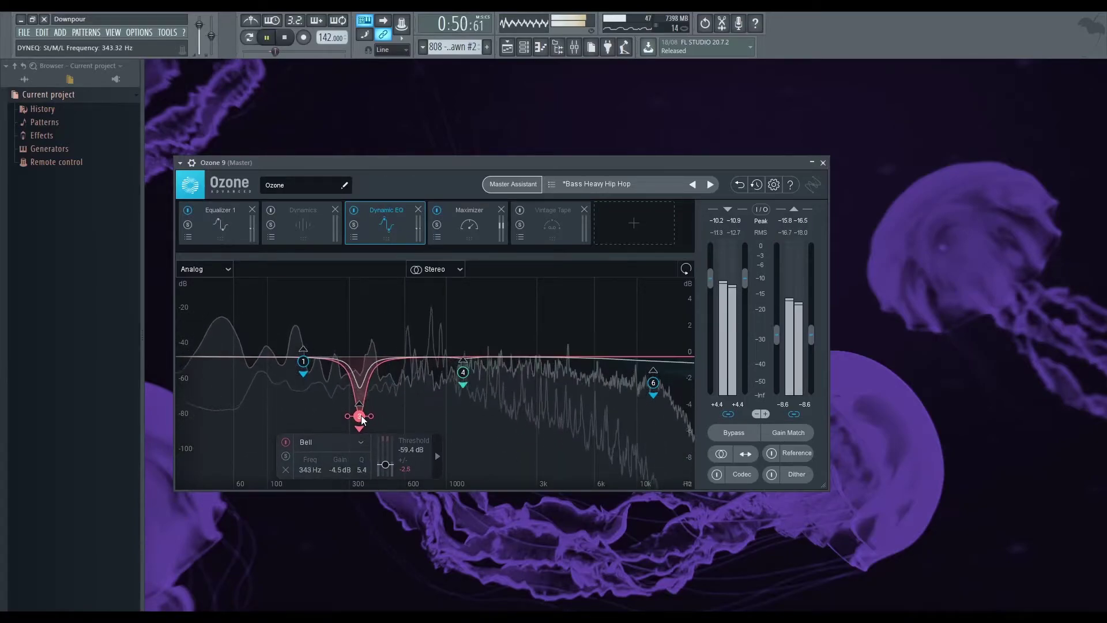
left_click_drag(362, 419, 362, 423)
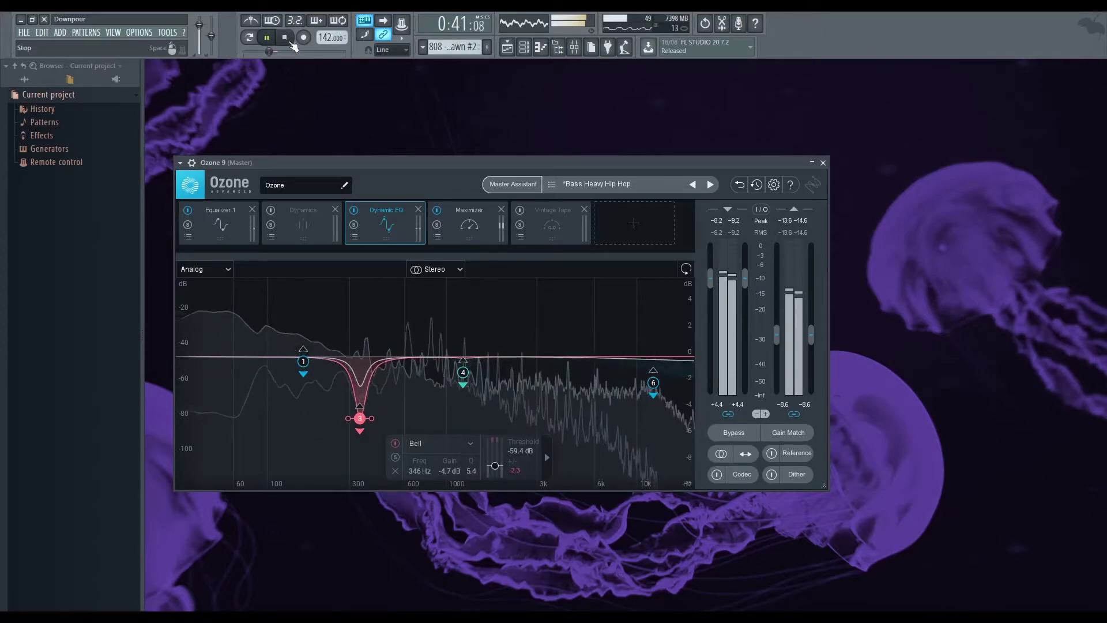
left_click(291, 43)
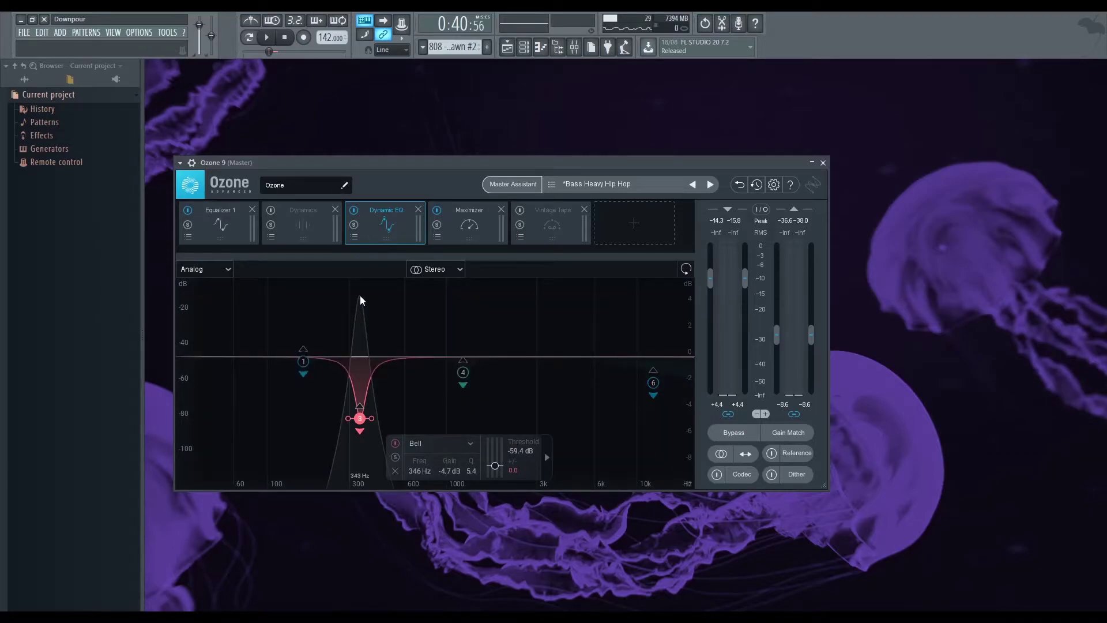
- Replay the section and audition the isolated frequencies around 350 Hz and in the 3 kHz region
key("space")
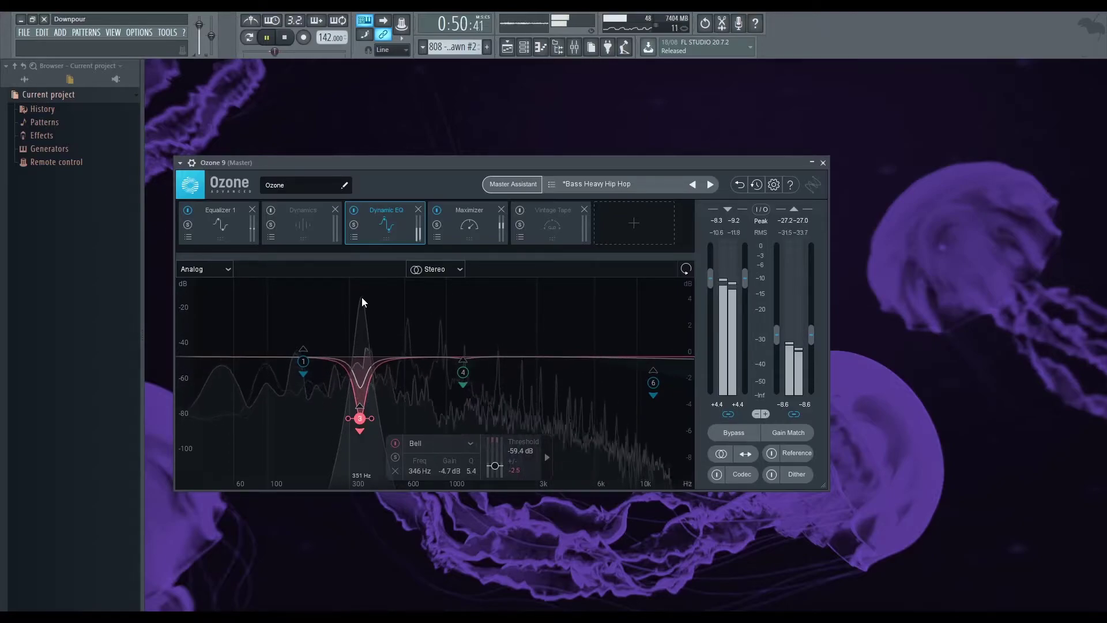
left_click(294, 38)
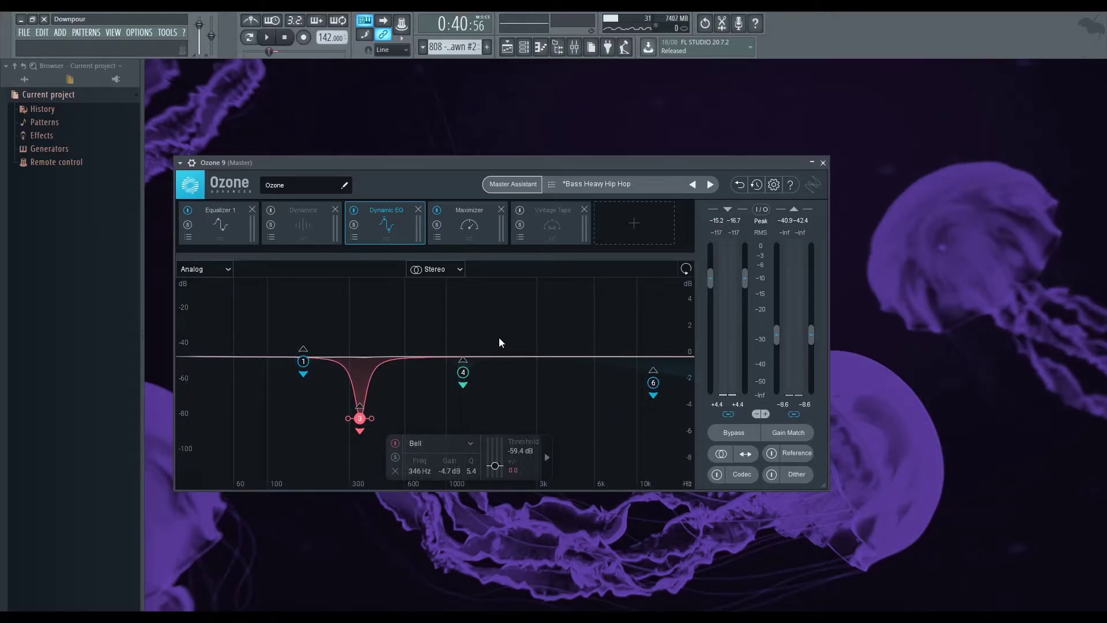
key("space")
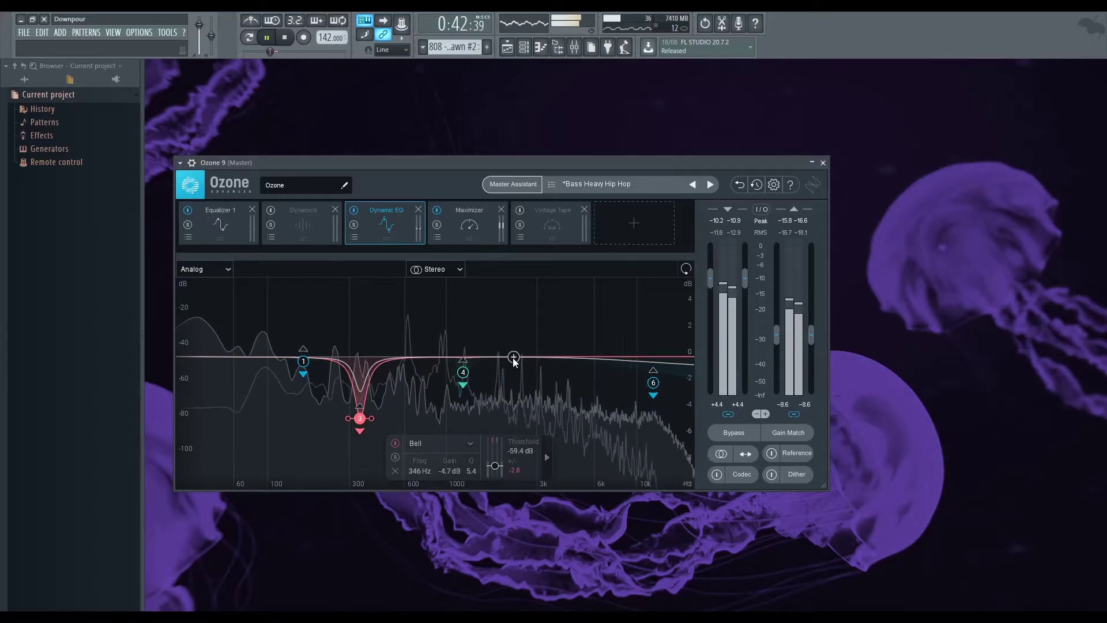
left_click_drag(524, 298, 532, 259)
key("space")
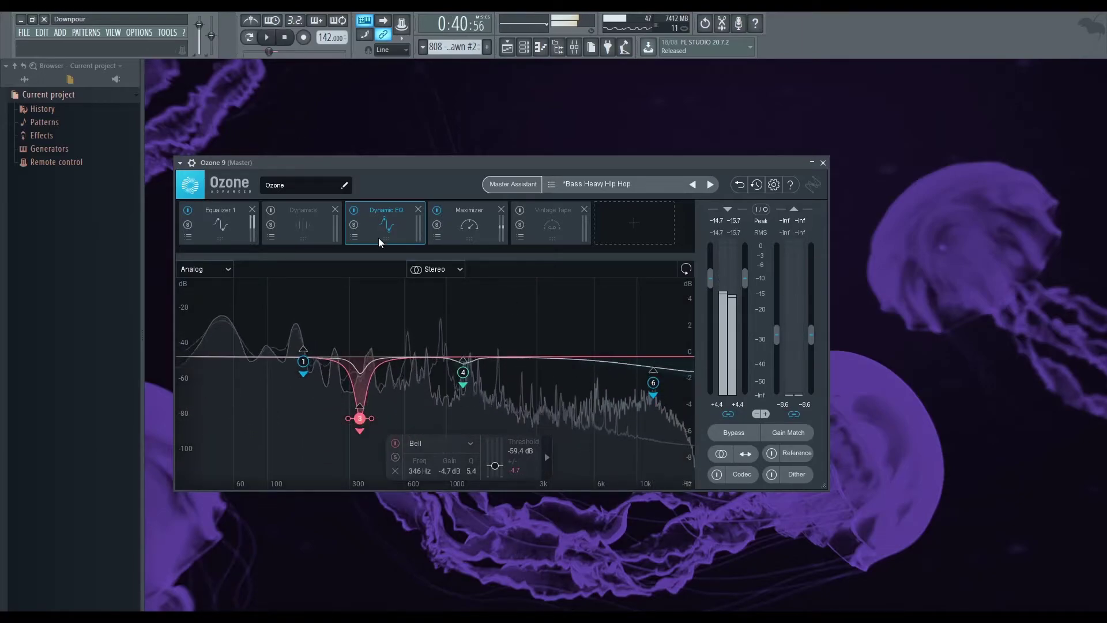
- Add band 2 at about 3071 Hz with about -0.9 dB gain and Q 4.9, and audition that area
left_click(539, 358)
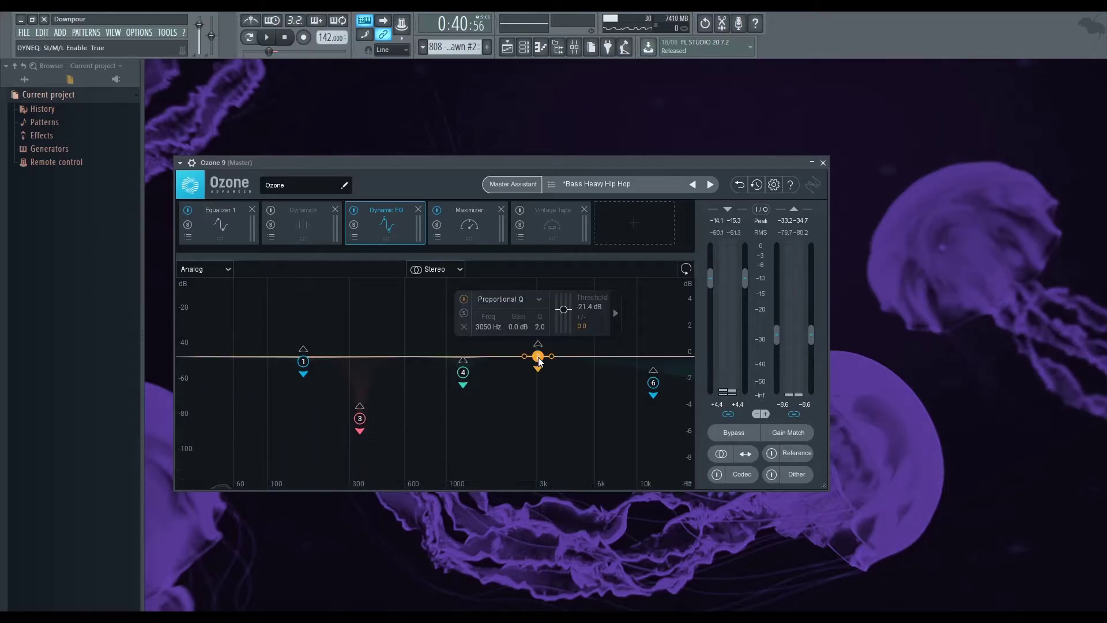
left_click_drag(538, 359, 538, 370)
scroll(538, 370, "up", 5)
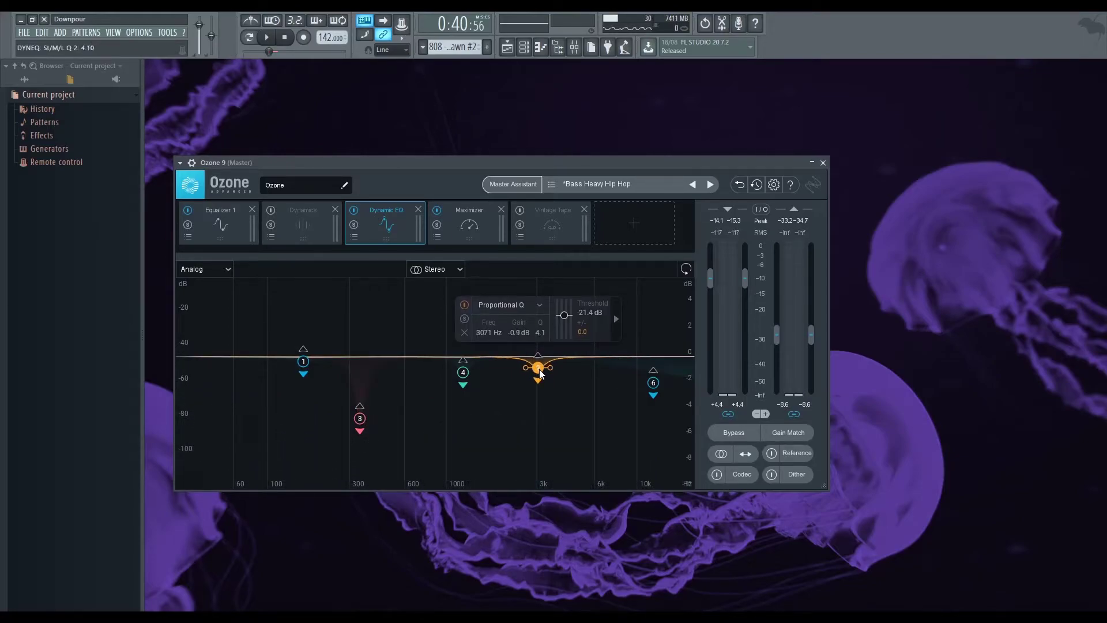
key("space")
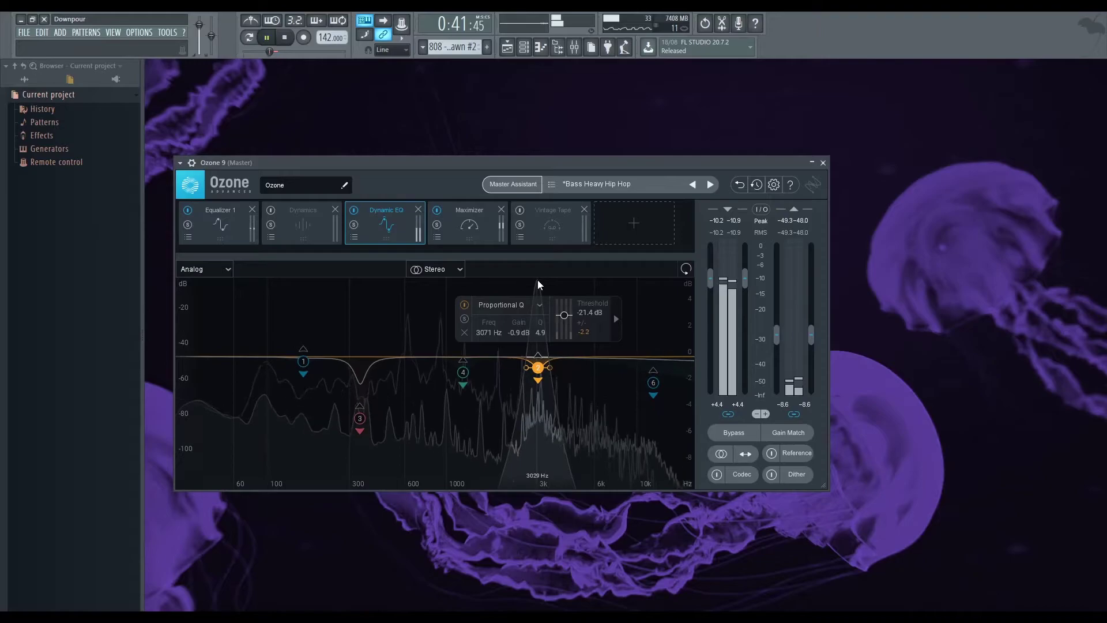
left_click(284, 37)
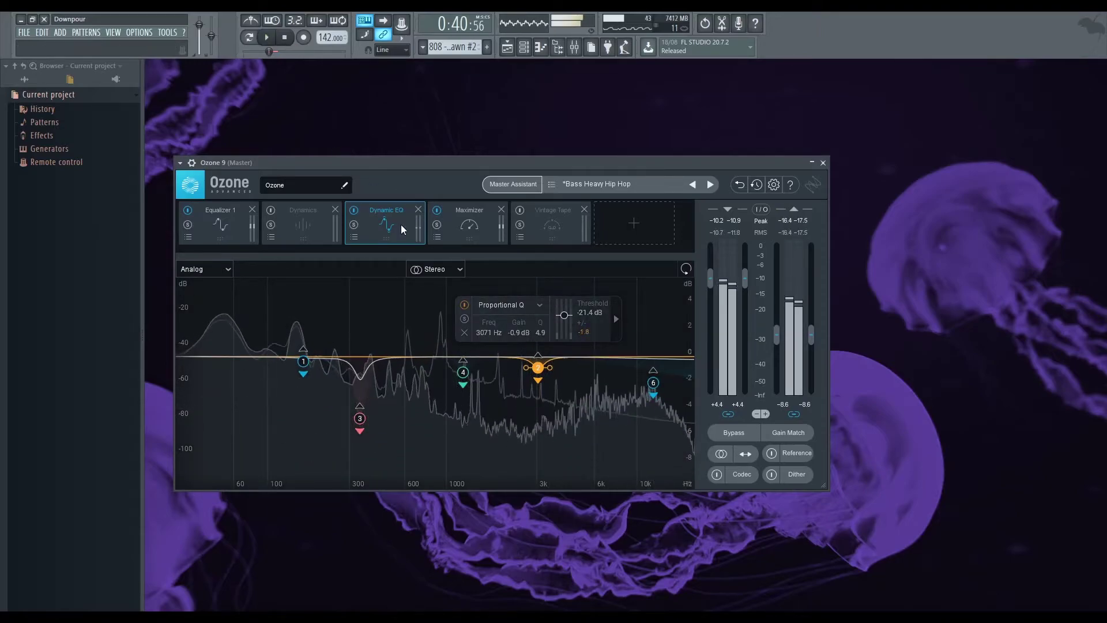
- Set band 2's gain to about -2.4 dB, threshold to -47.6 dB and Q to 2.7, and show its attack and release settings
left_click_drag(542, 372, 542, 392)
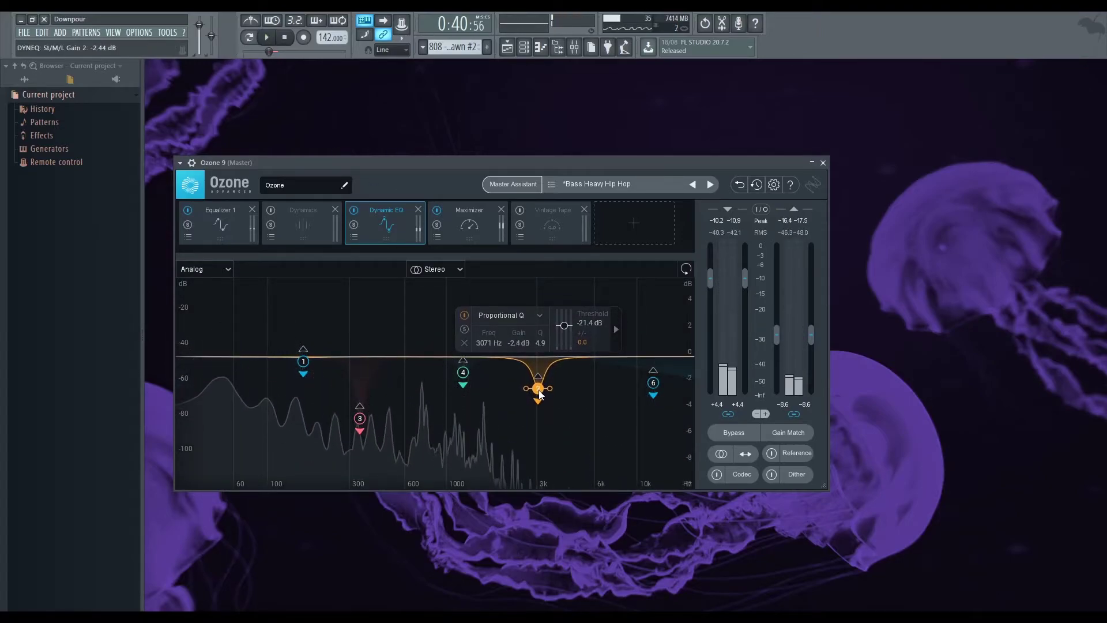
left_click_drag(565, 326, 559, 337)
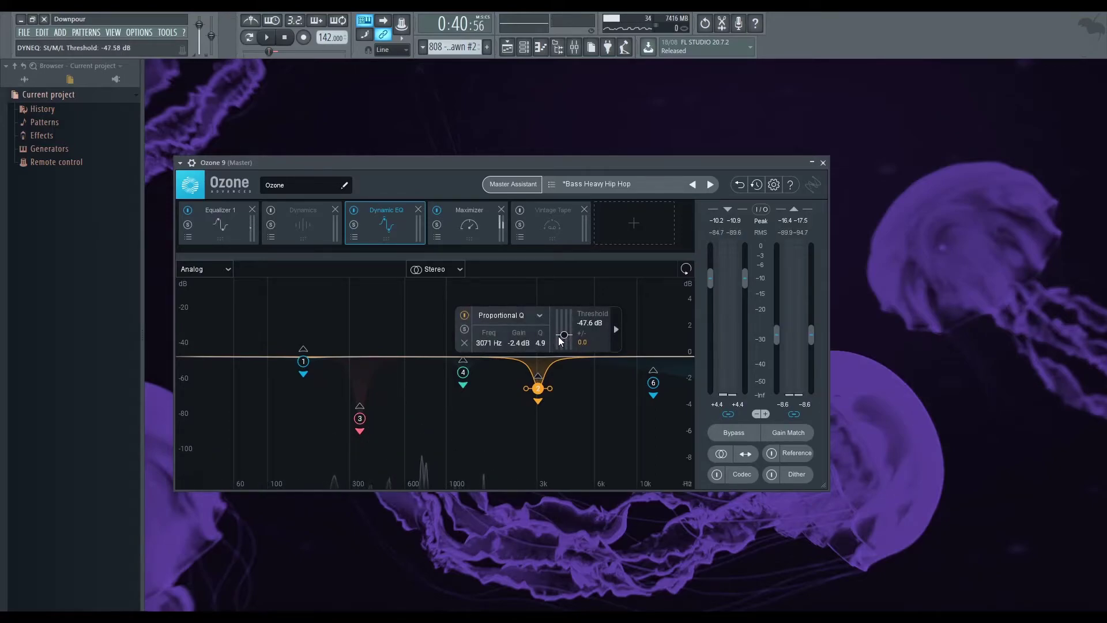
mouse_move(544, 390)
left_mouse_down()
mouse_move(562, 389)
mouse_move(552, 391)
left_mouse_up()
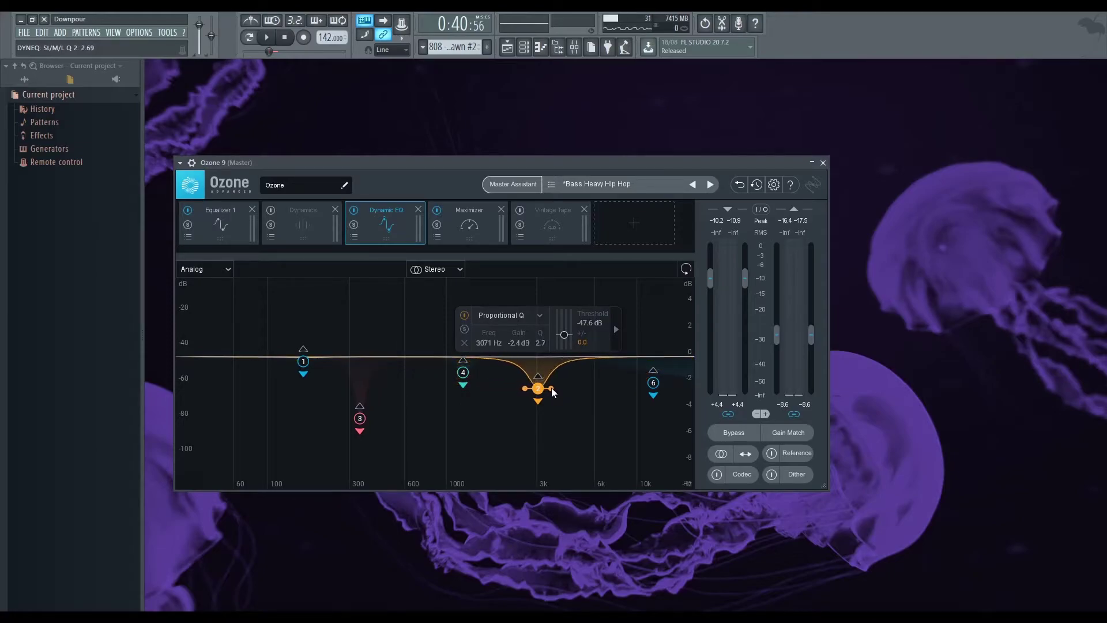
left_click(616, 329)
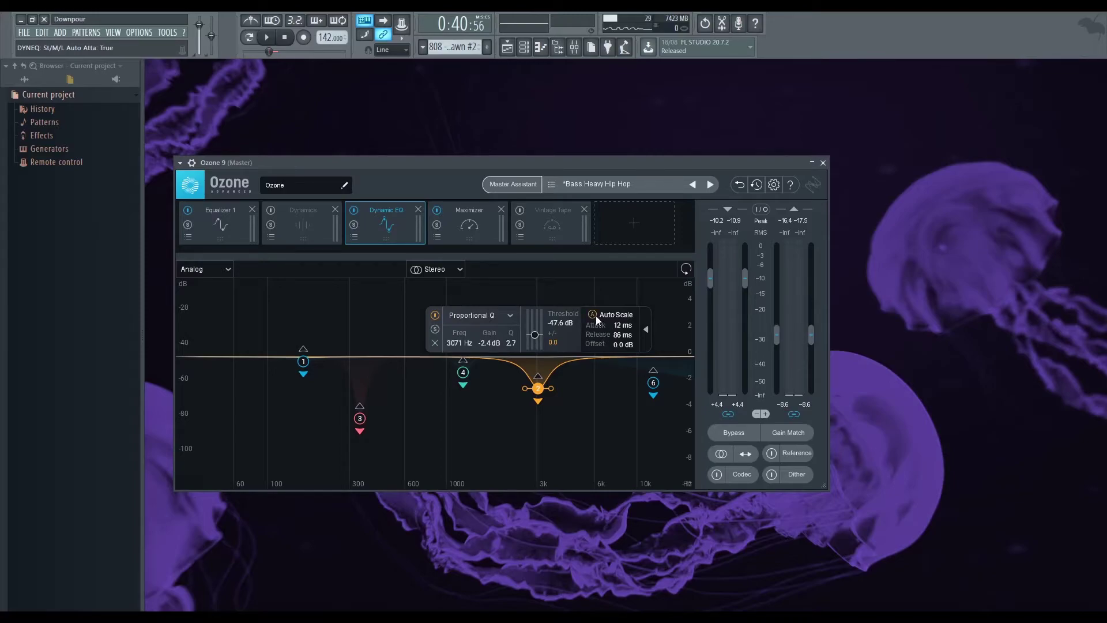
- During playback, narrow band 2 to Q 4.6, deepen its gain to about -4.4 dB and set its threshold to -47.6 dB
left_click(270, 37)
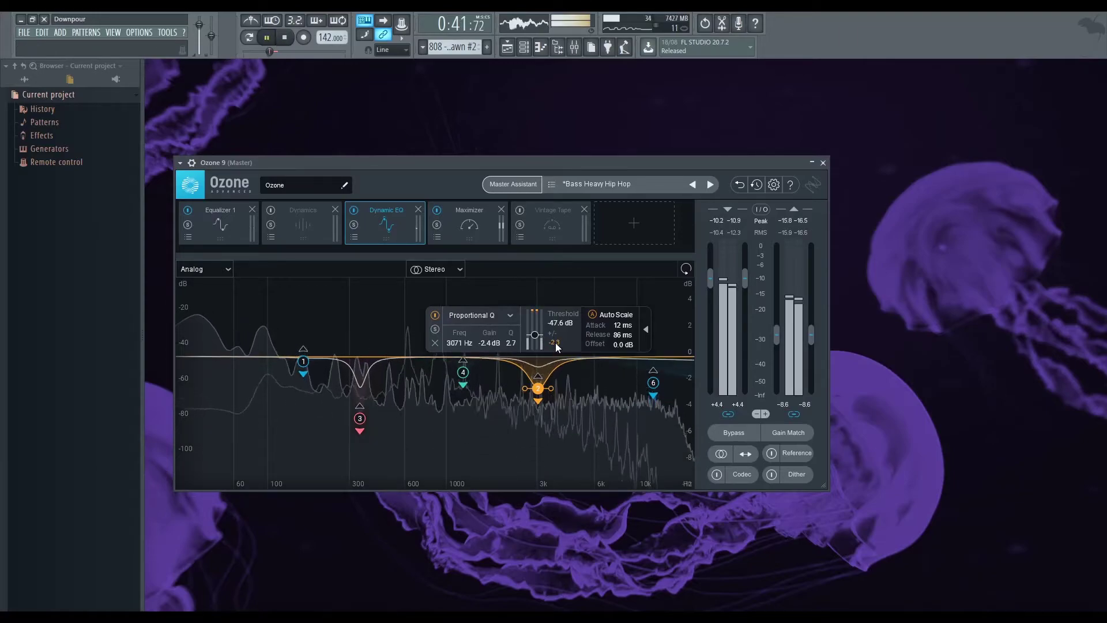
left_click_drag(535, 335, 535, 338)
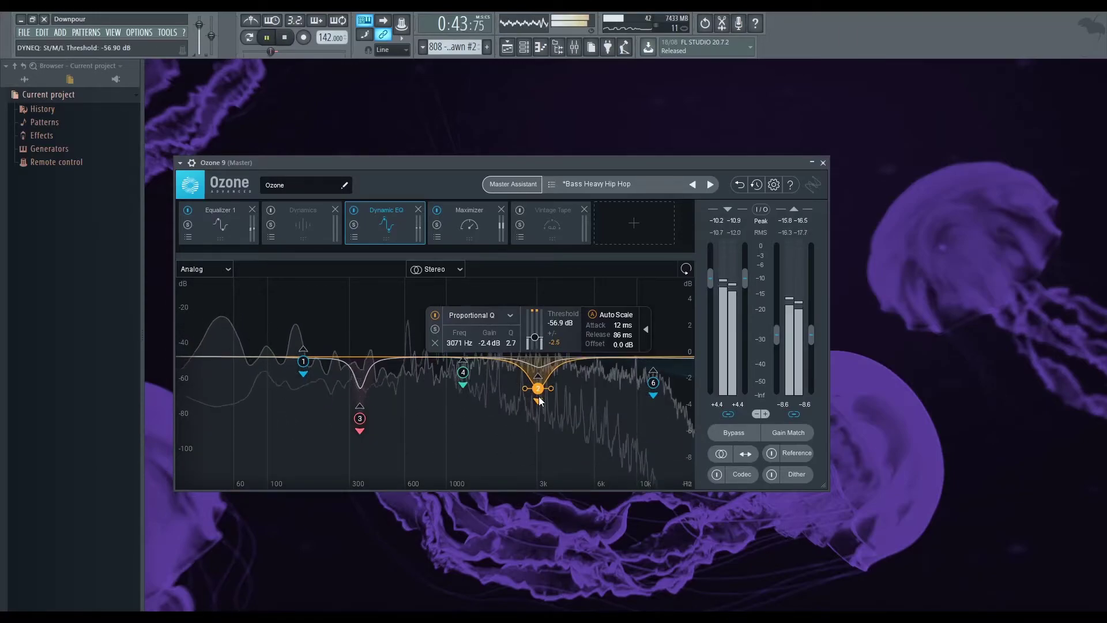
scroll(538, 388, "up", 3)
left_click_drag(538, 388, 538, 417)
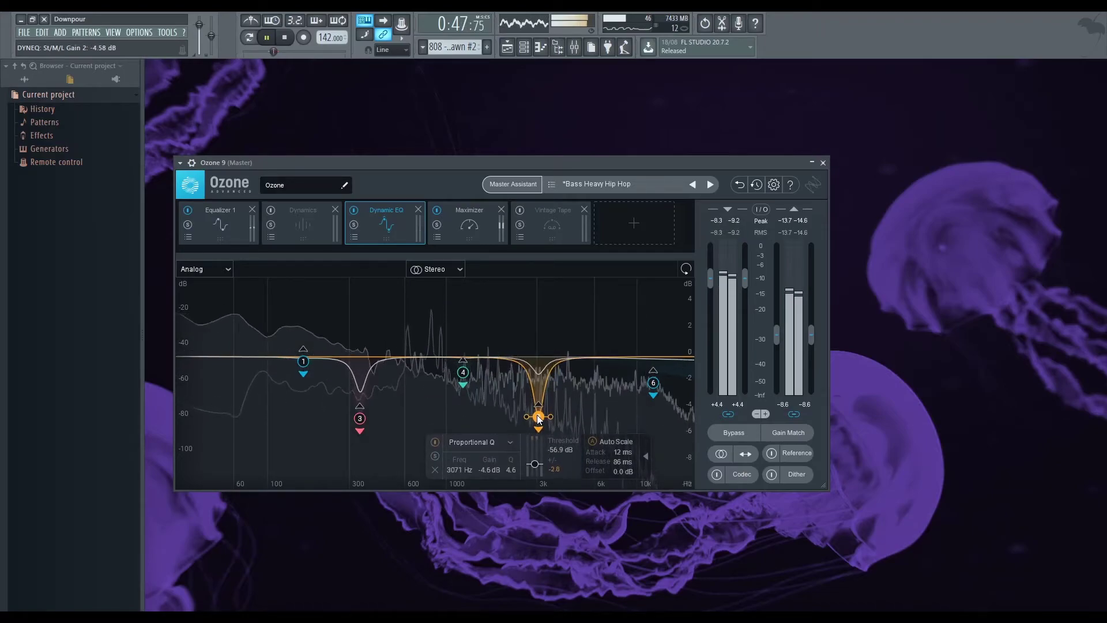
left_click_drag(535, 463, 539, 461)
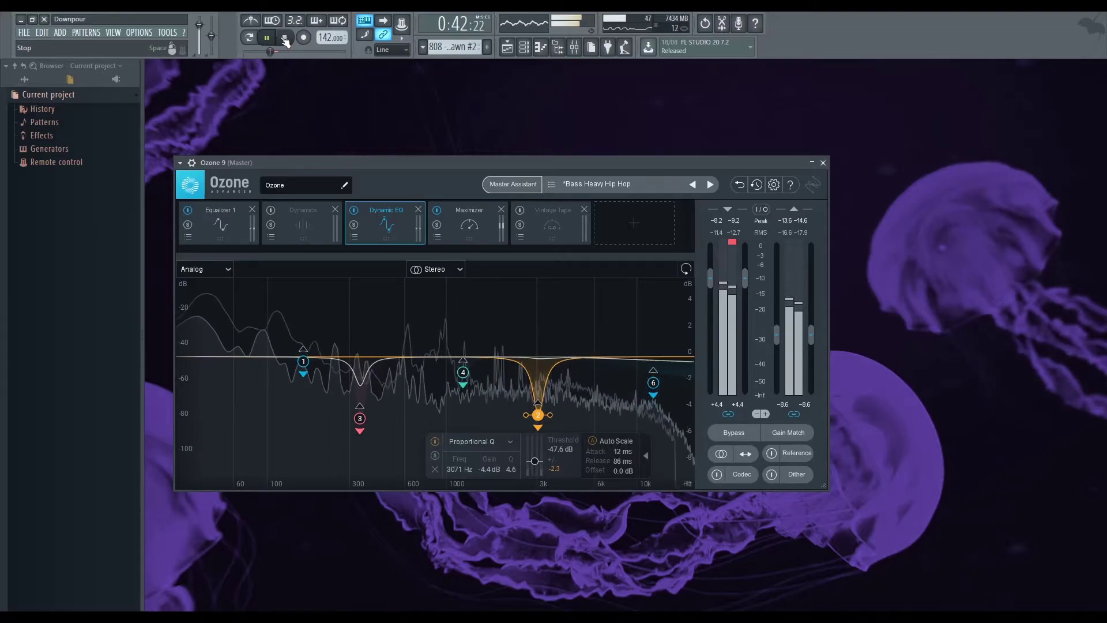
- Compare the track with band 2 off and on, deepen its gain to about -4.7 dB, and stop playback
left_click(435, 442)
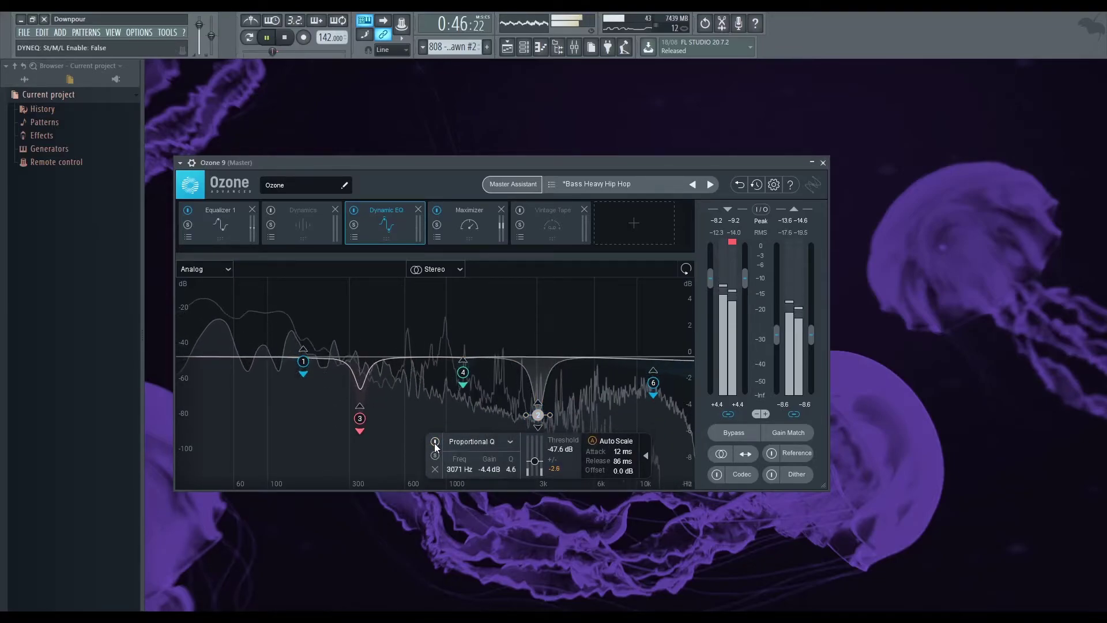
left_click(434, 442)
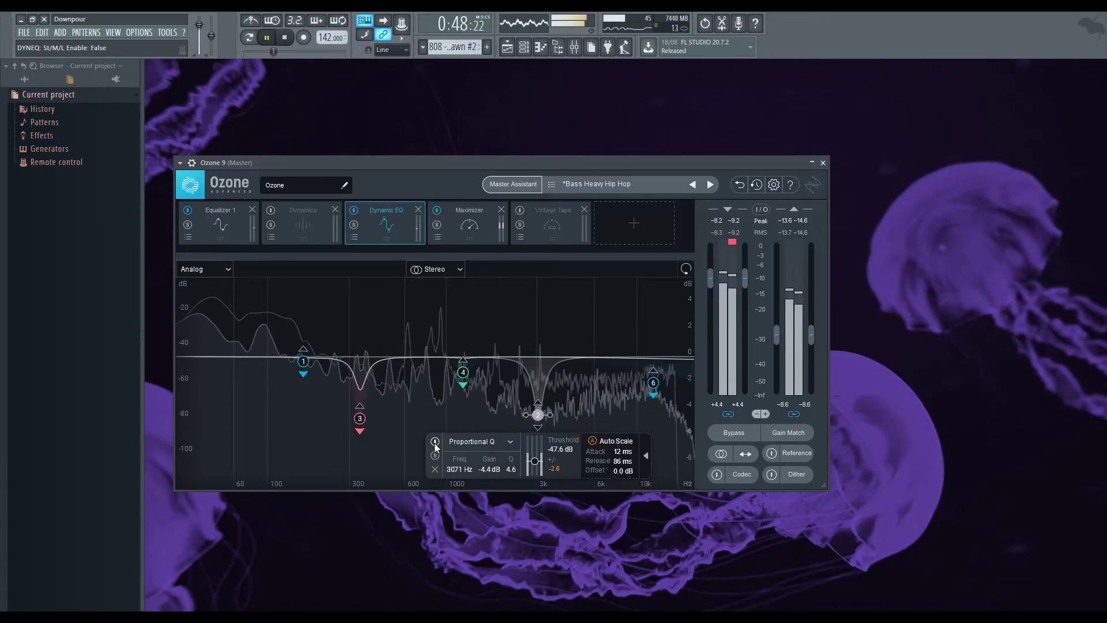
left_click_drag(536, 415, 537, 425)
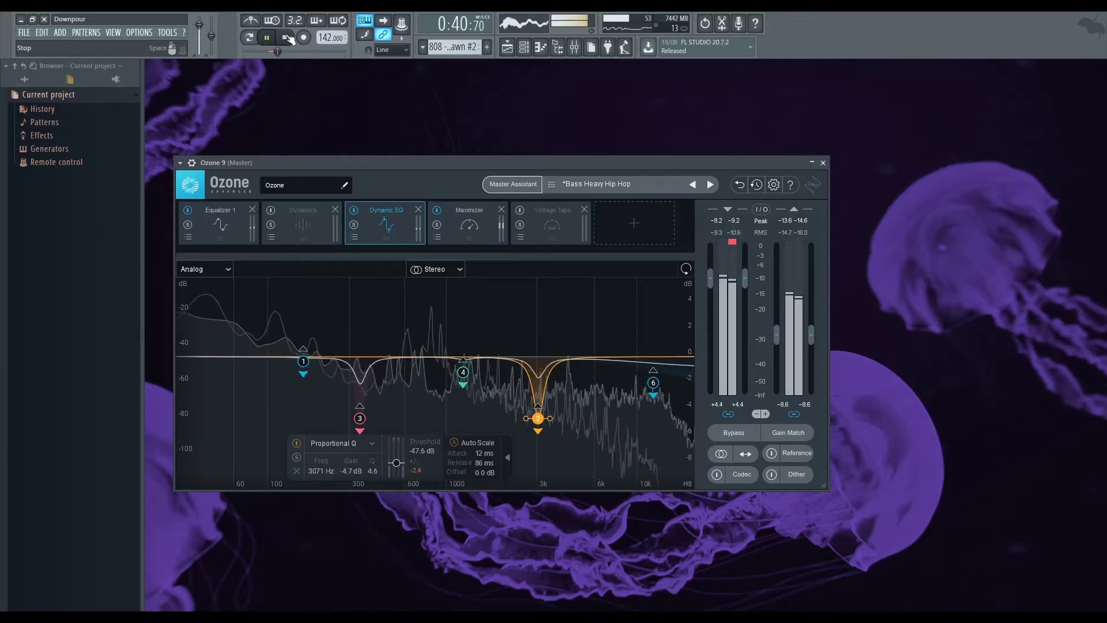
left_click(286, 38)
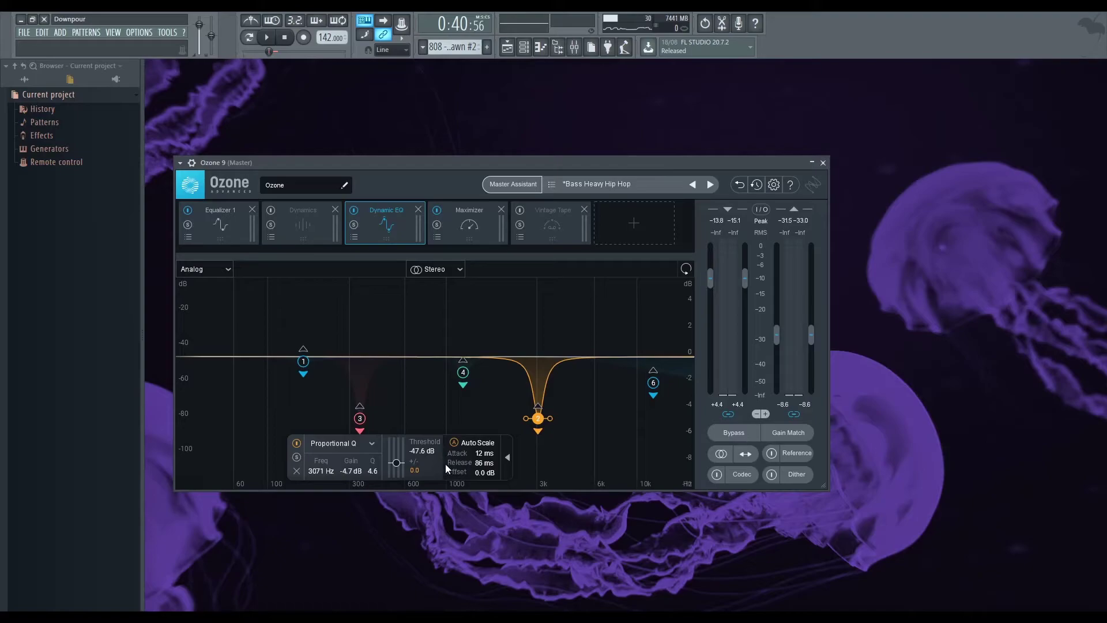
- Move band 2 to about 3050 Hz and reduce its cut to about -3.8 dB
scroll(482, 458, "down", 2)
scroll(481, 464, "up", 2)
left_click_drag(537, 418, 536, 407)
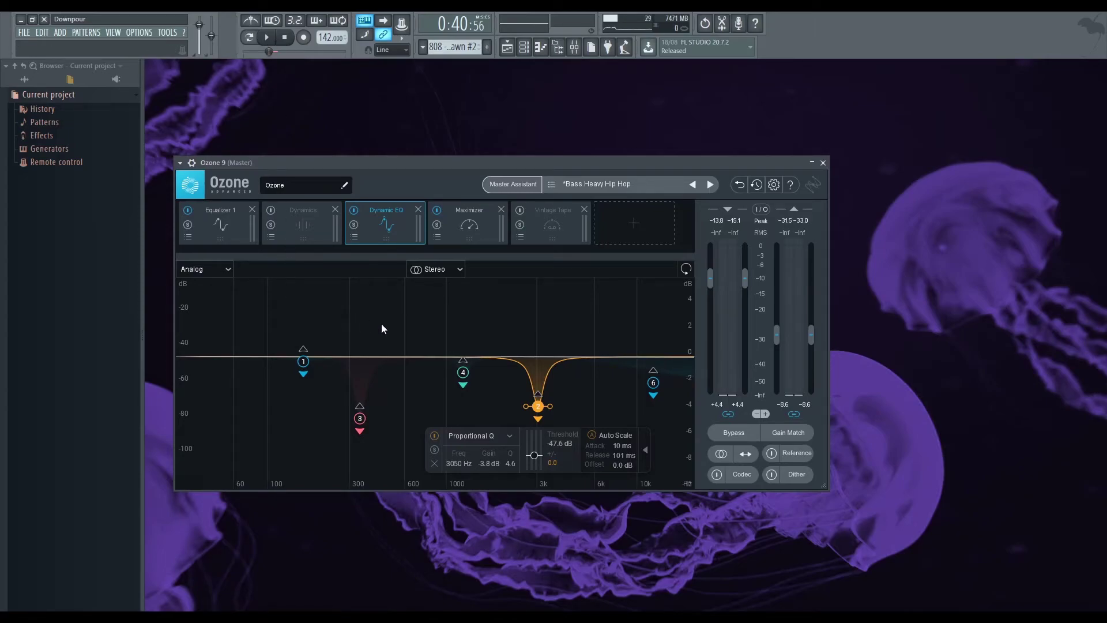
- During playback, retune band 2 to about 3008 Hz, gain -2.6 dB, Q 3.2 and threshold -80.1 dB
key("space")
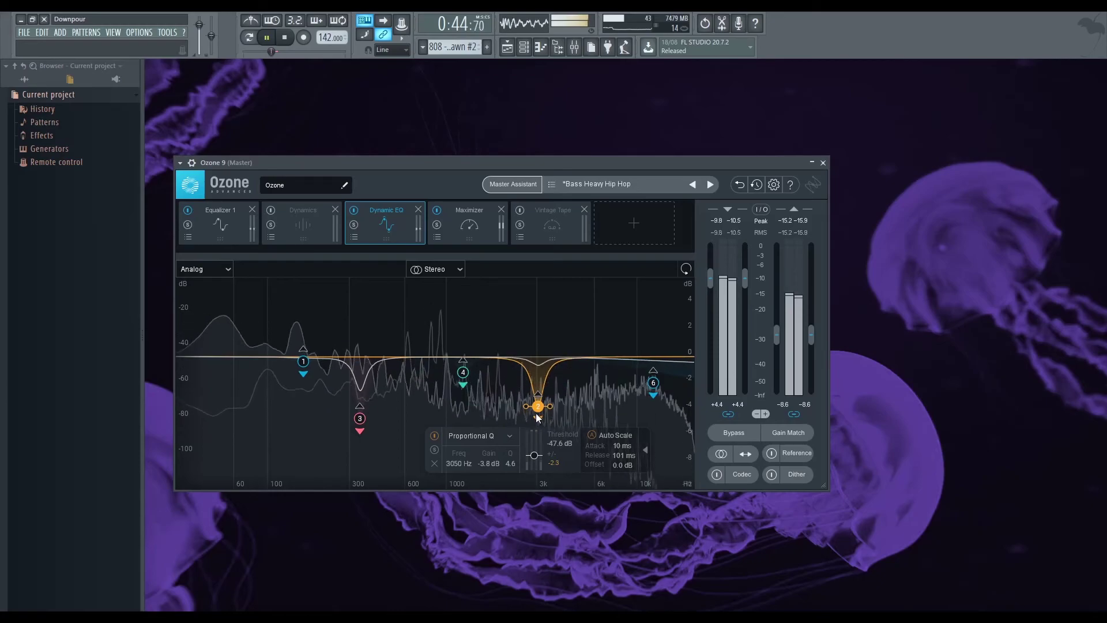
left_click_drag(536, 407, 535, 444)
scroll(536, 442, "down", 10)
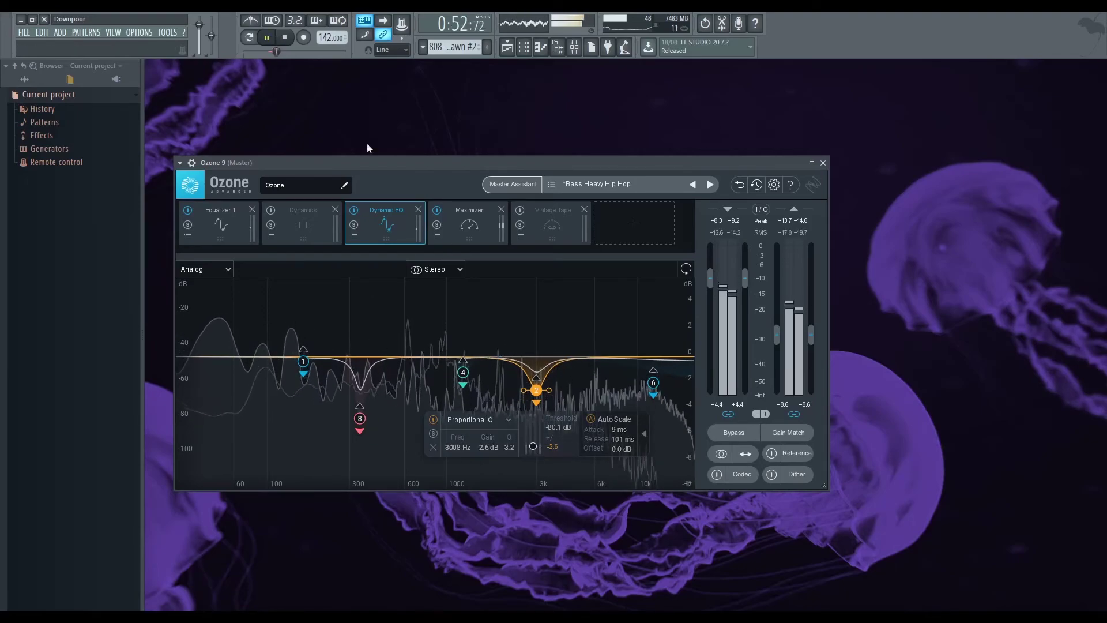
- Inspect the settings of band 3 and band 4 during playback, and stop the track
left_click(360, 417)
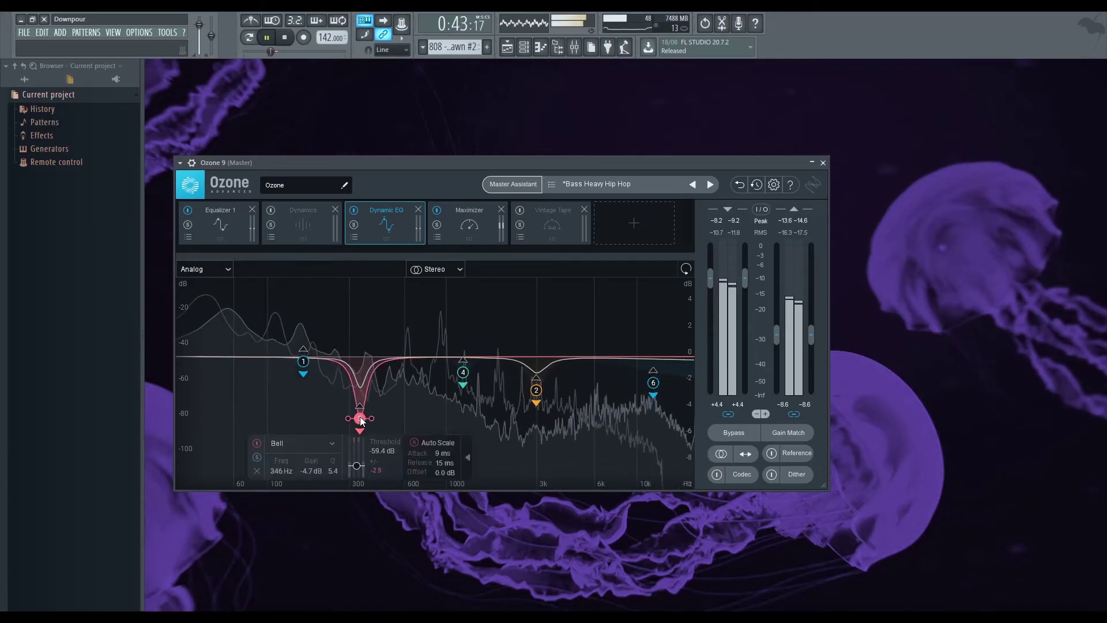
left_click(463, 375)
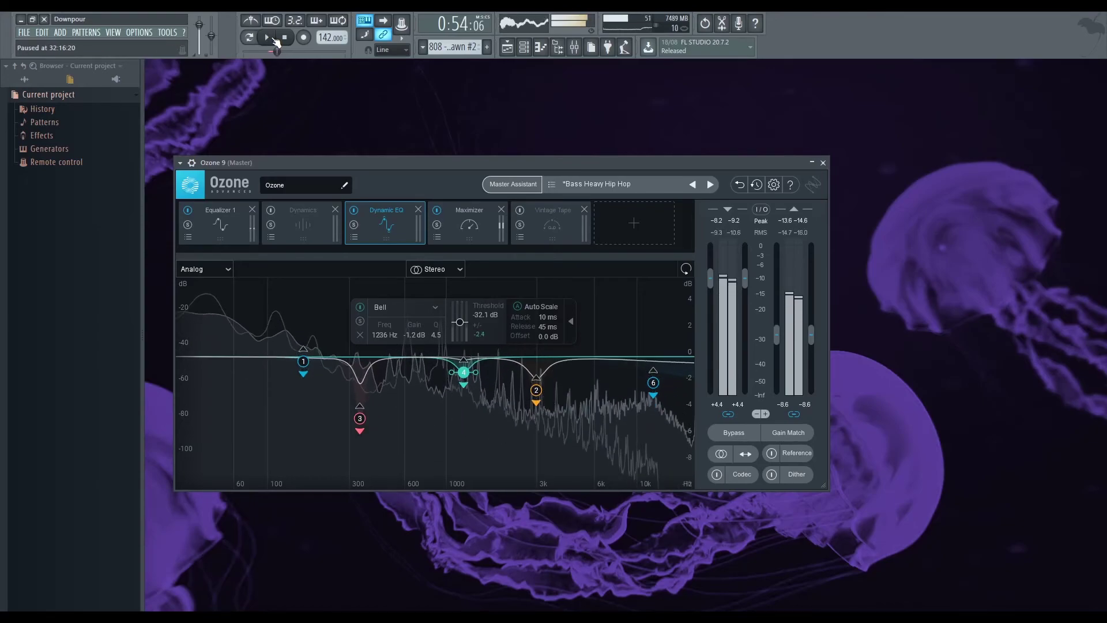
left_click(286, 39)
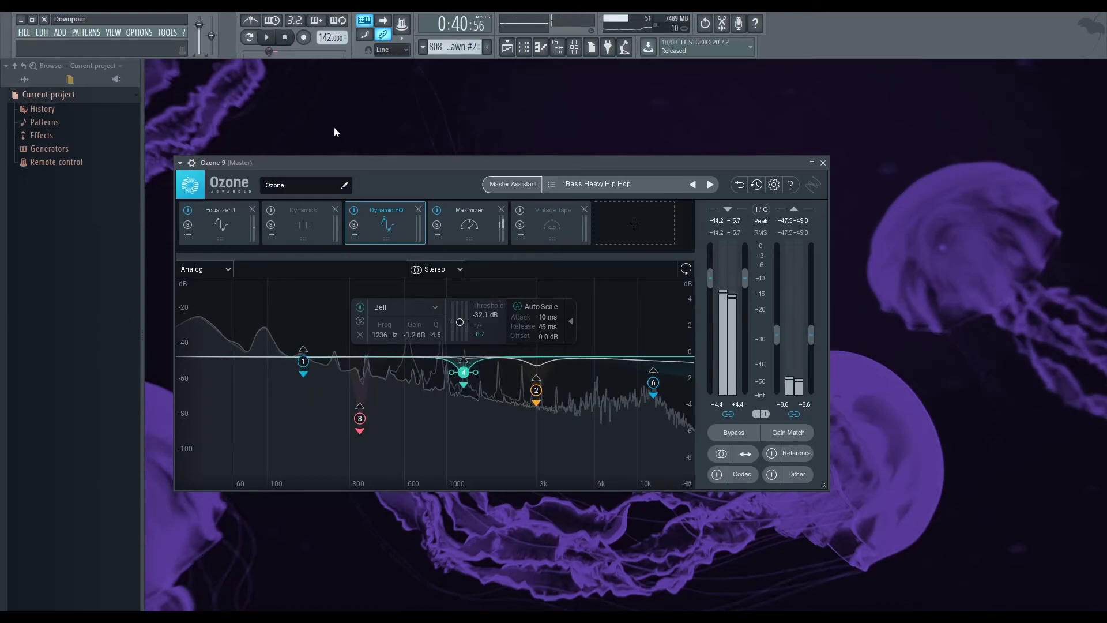
- Show all content in the browser and look up the Rxllout - Conquer Drum Kit folder among the packs
left_click(47, 99)
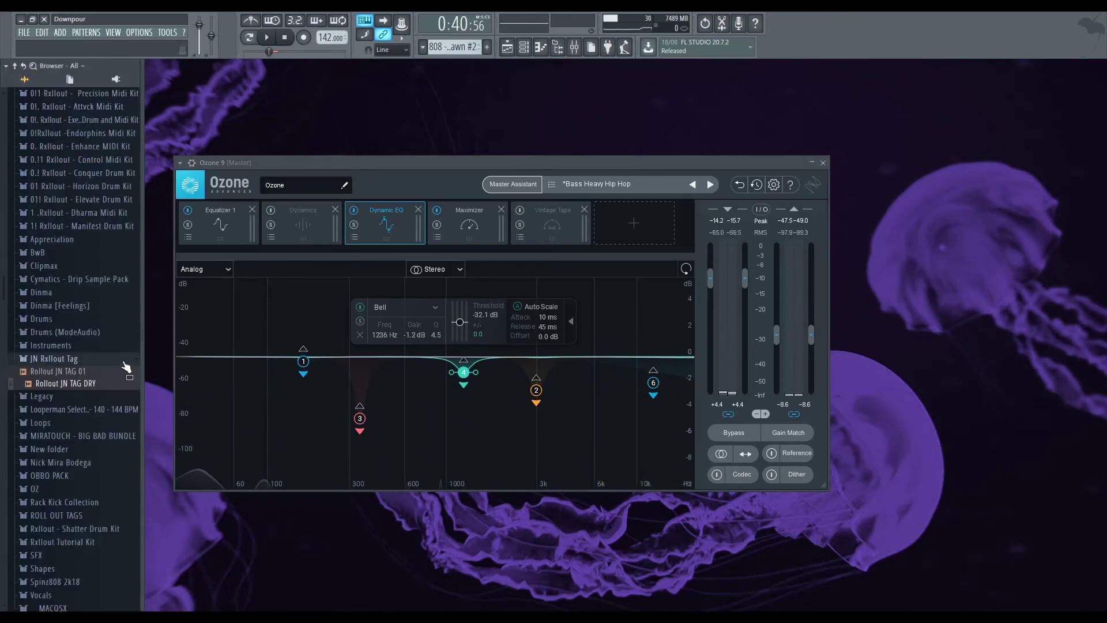
scroll(128, 369, "up", 5)
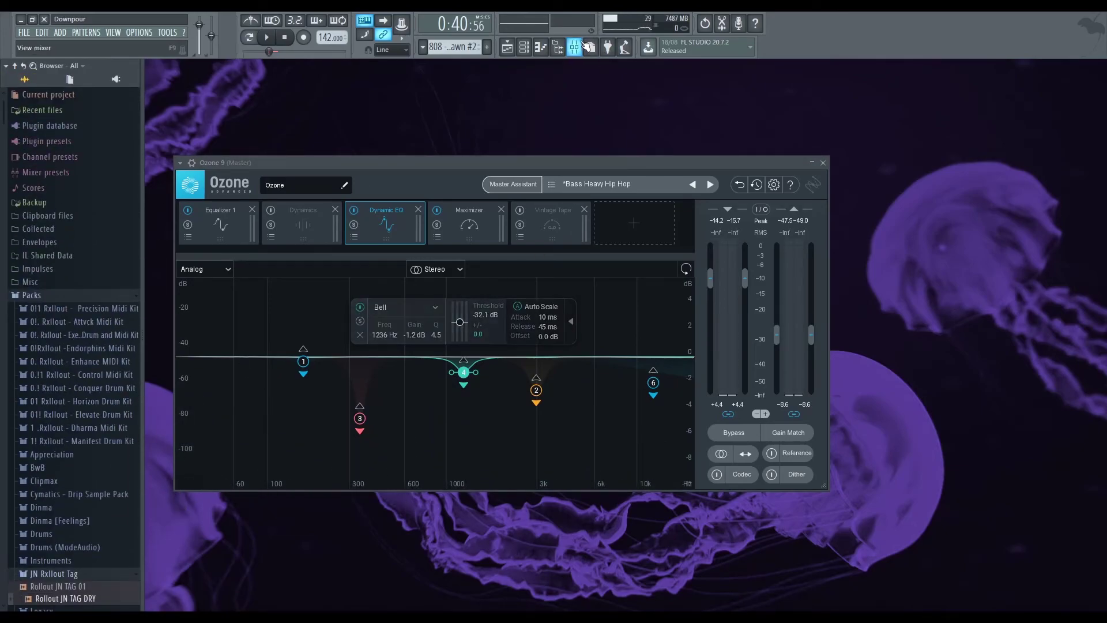
left_click(111, 388)
left_click(111, 388)
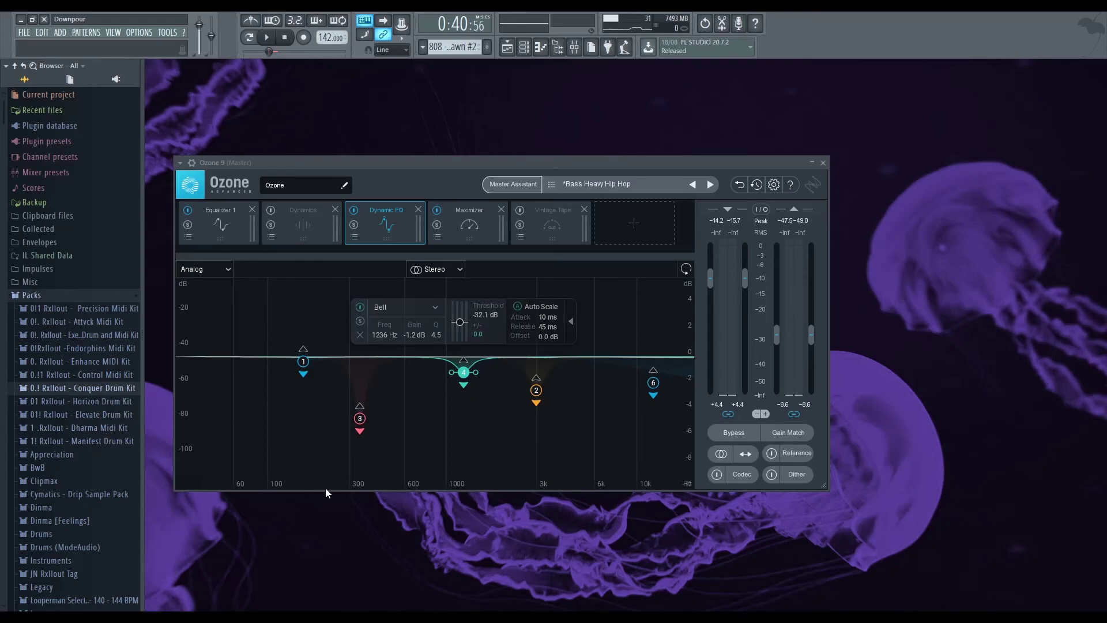
- Reposition the Ozone 9 window closer to the centre of the workspace
left_click_drag(639, 164, 724, 164)
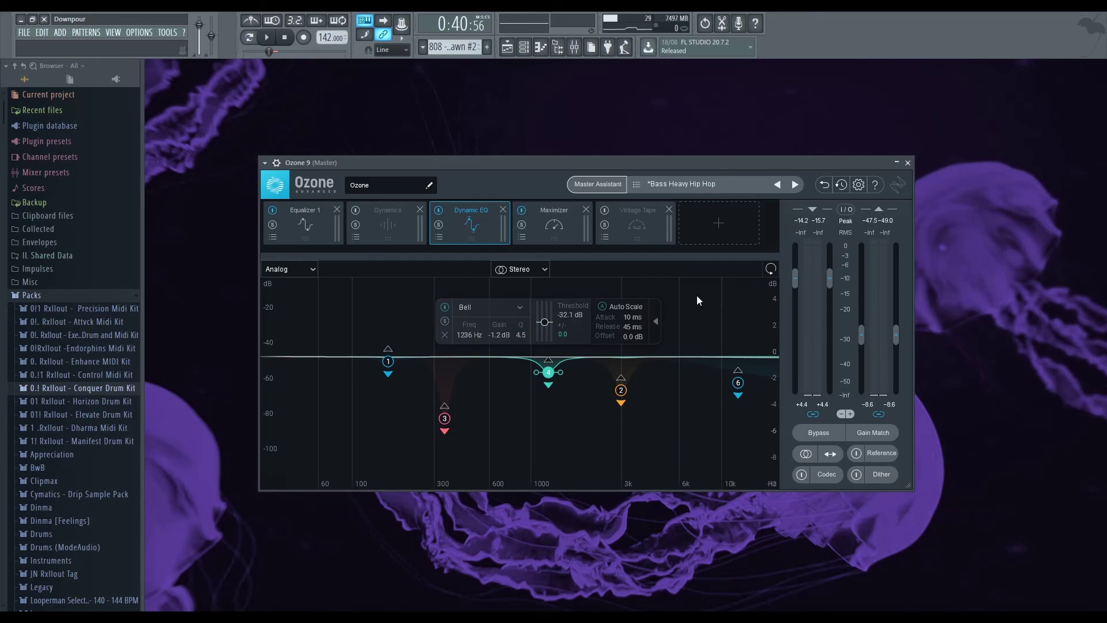
left_click_drag(608, 168, 594, 164)
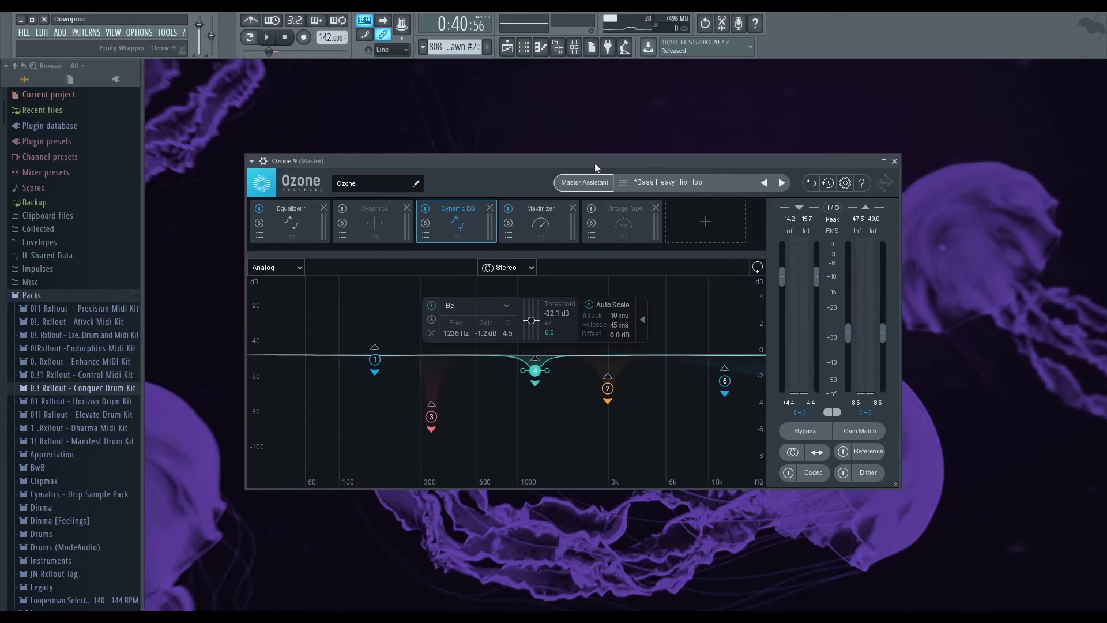